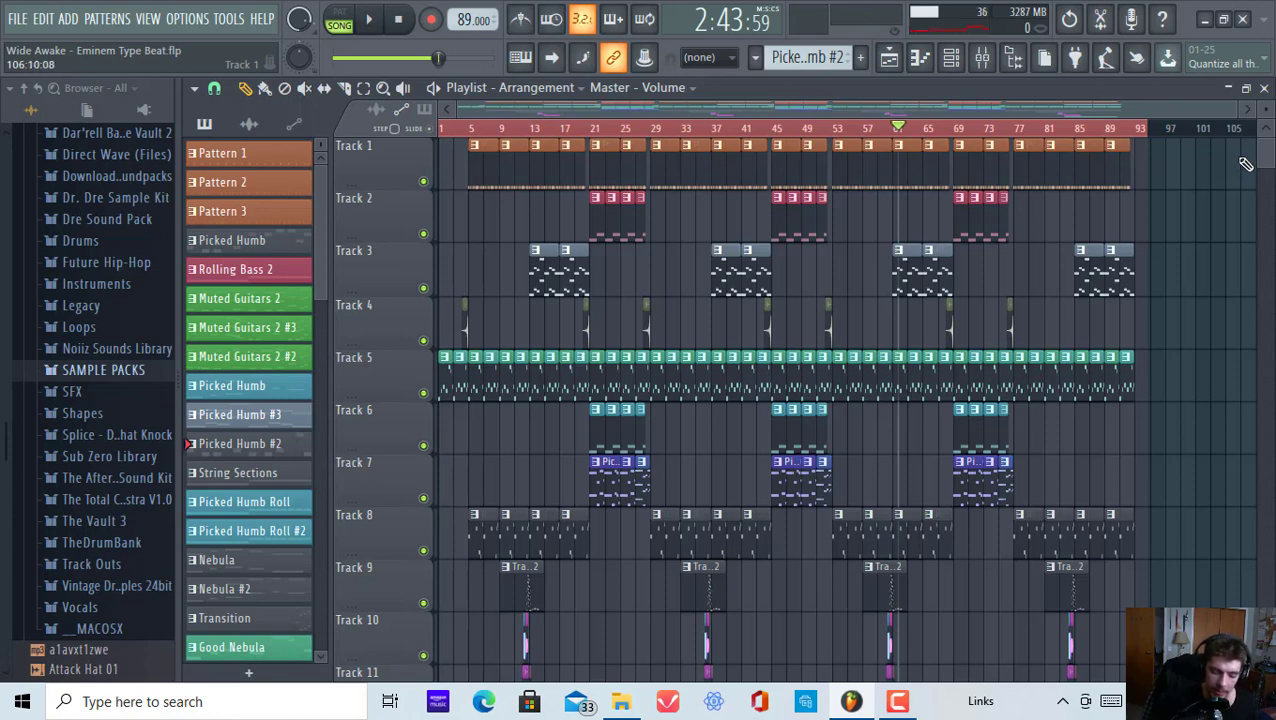
Step: Open the mixer and look over the Kick, Hat 2, BLKSTRKI and FPC_Kick tracks with their effects and routing
click(983, 60)
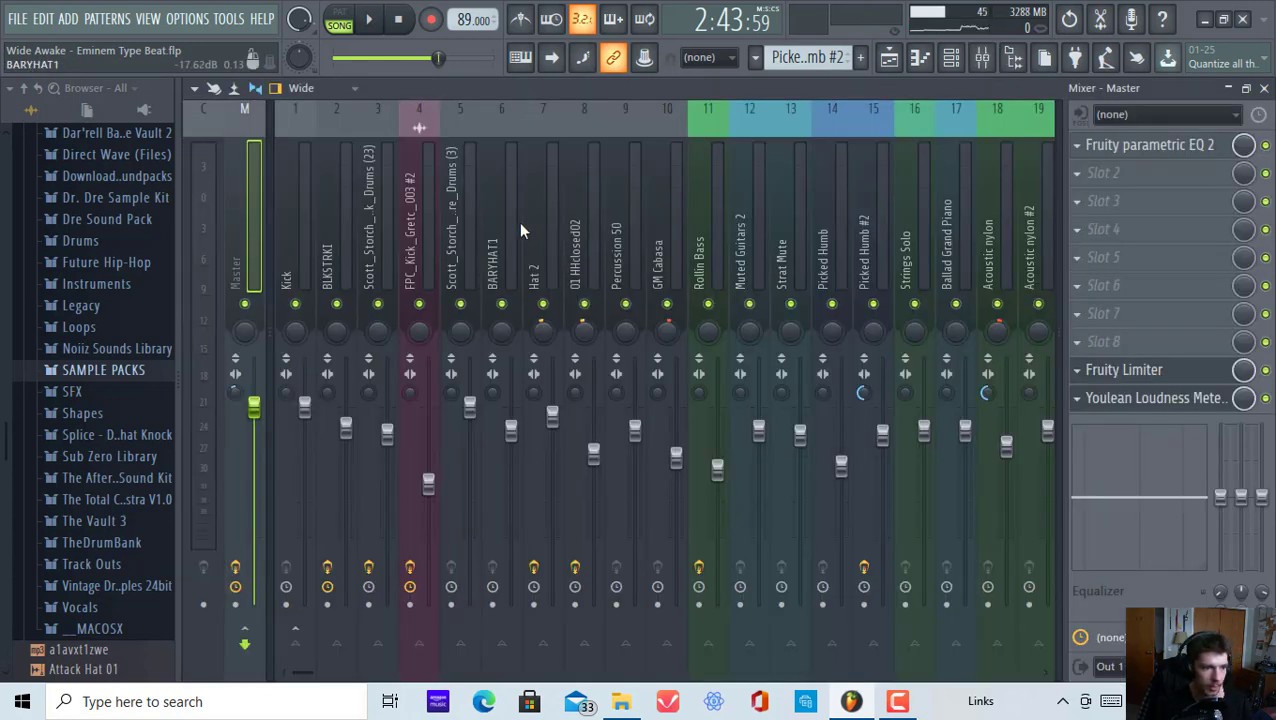
click(309, 237)
click(548, 222)
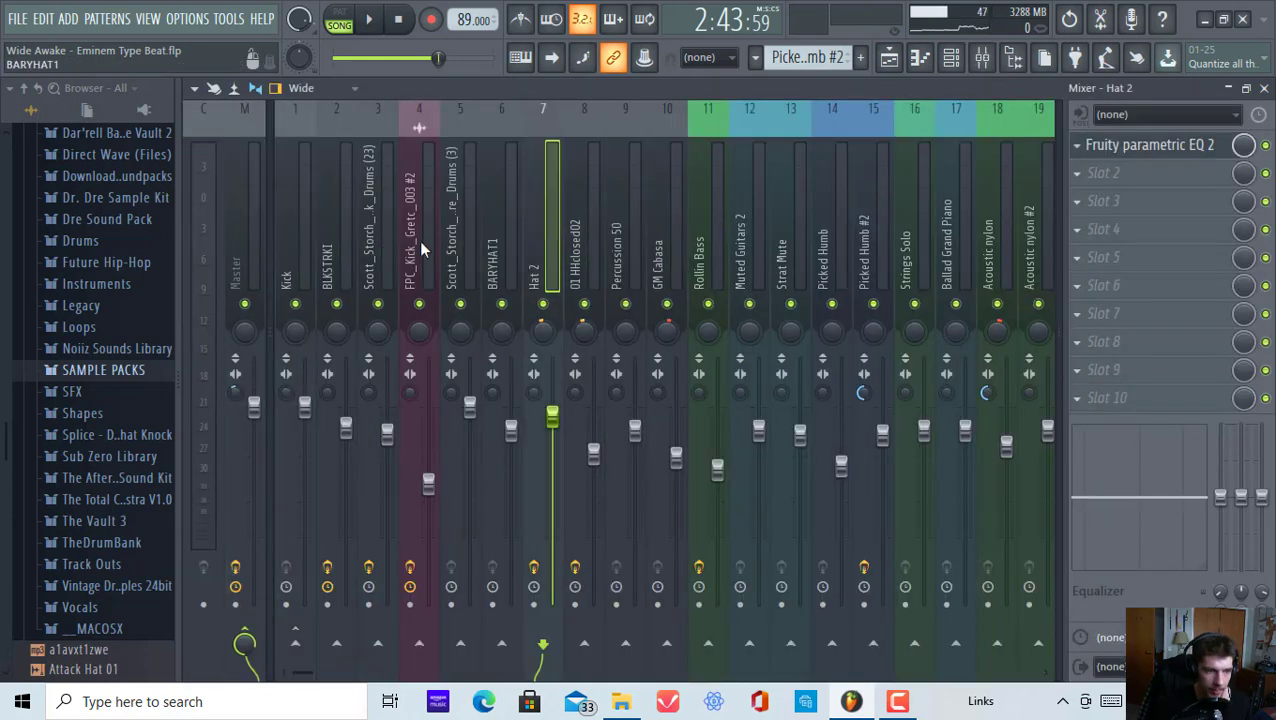
click(378, 230)
click(343, 242)
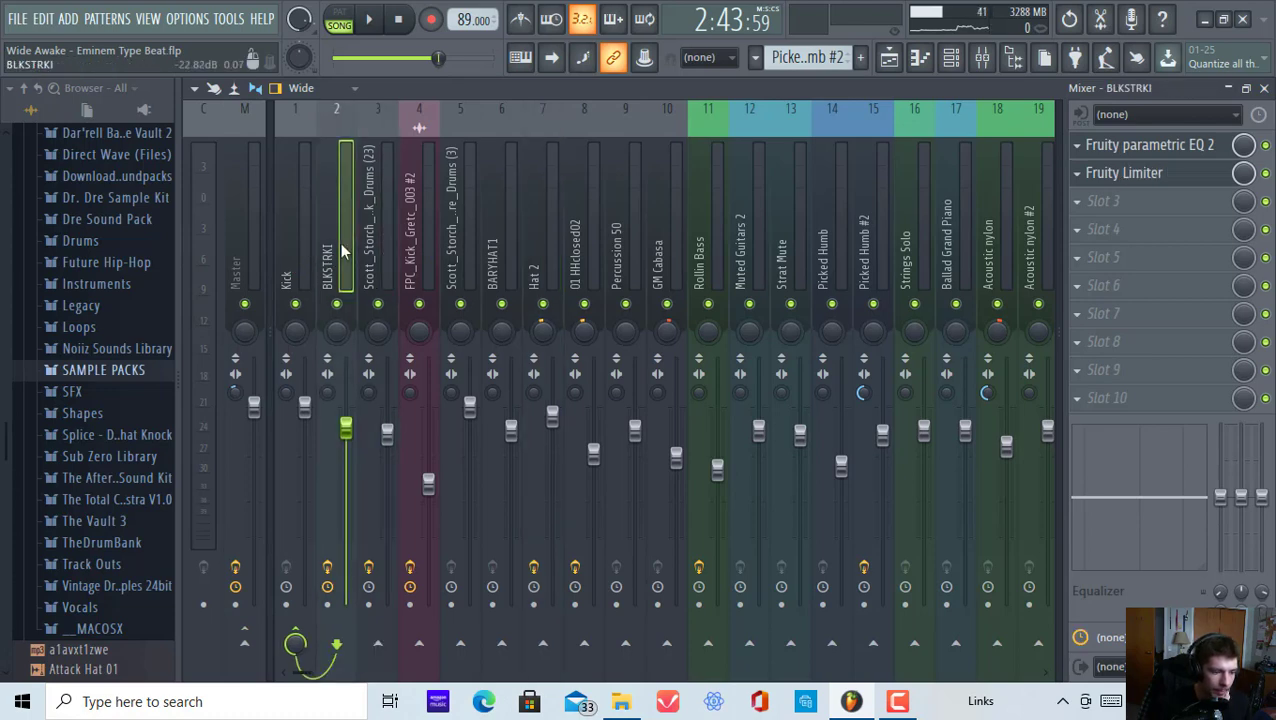
ctrl+click(300, 250)
drag(364, 248, 293, 250)
click(411, 222)
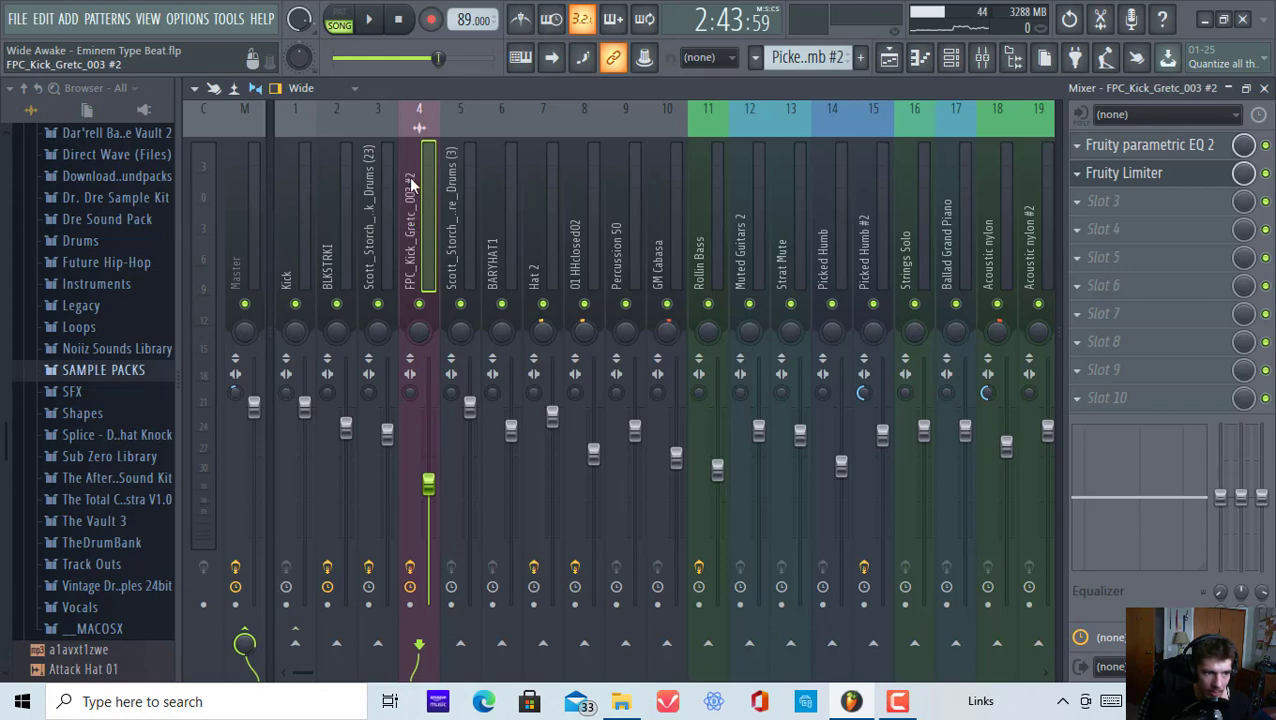
Step: Compare the routing of mixer tracks 1 to 3 with that of the FPC_Kick track on insert 4
drag(376, 216, 234, 242)
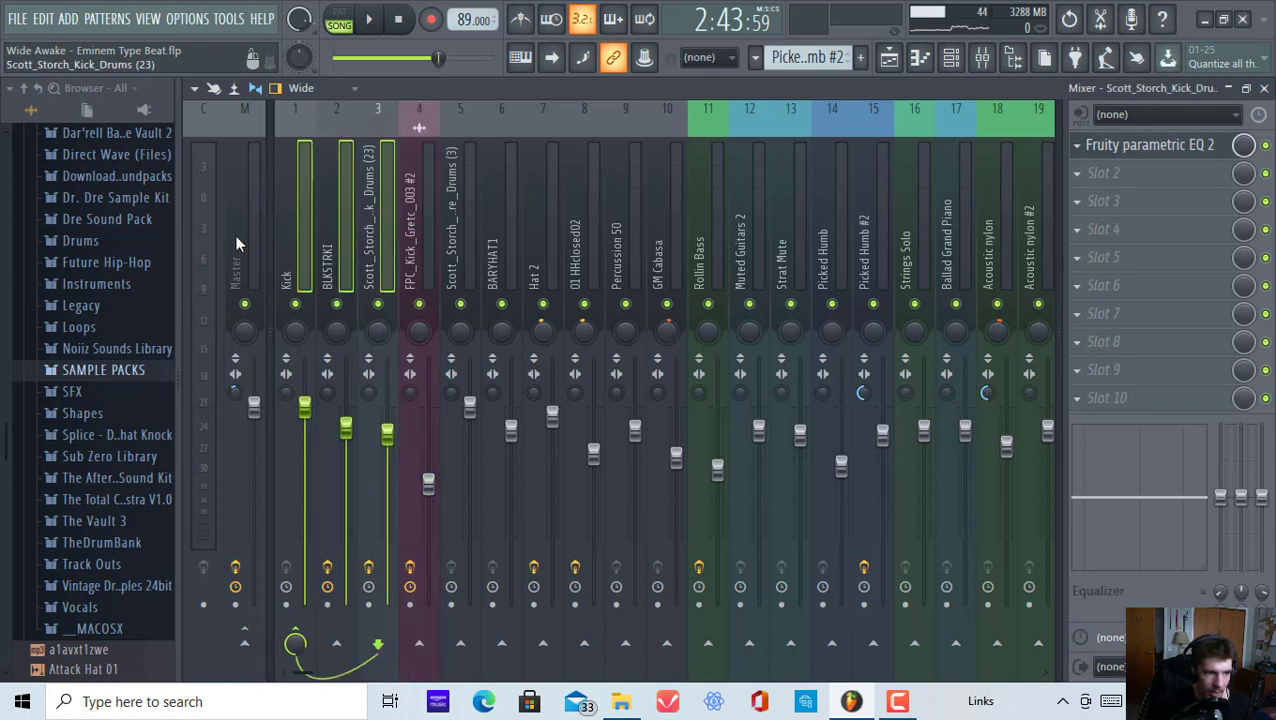
click(413, 232)
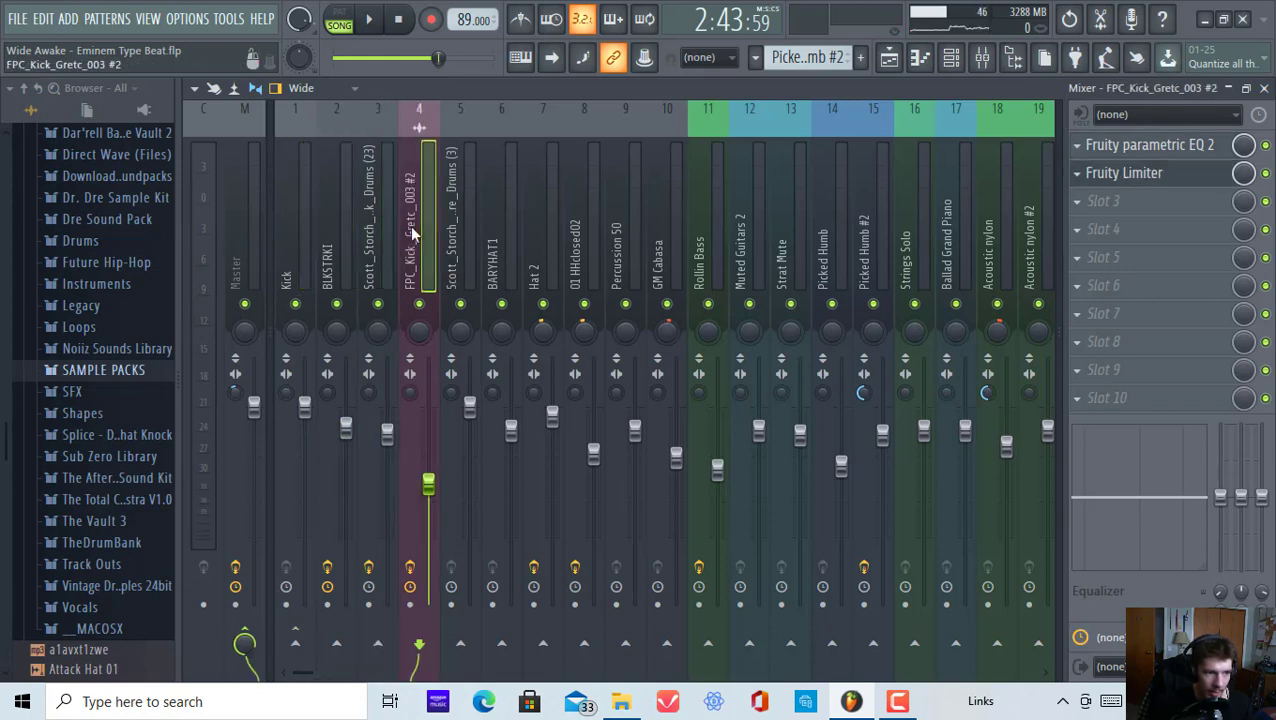
drag(368, 212, 260, 236)
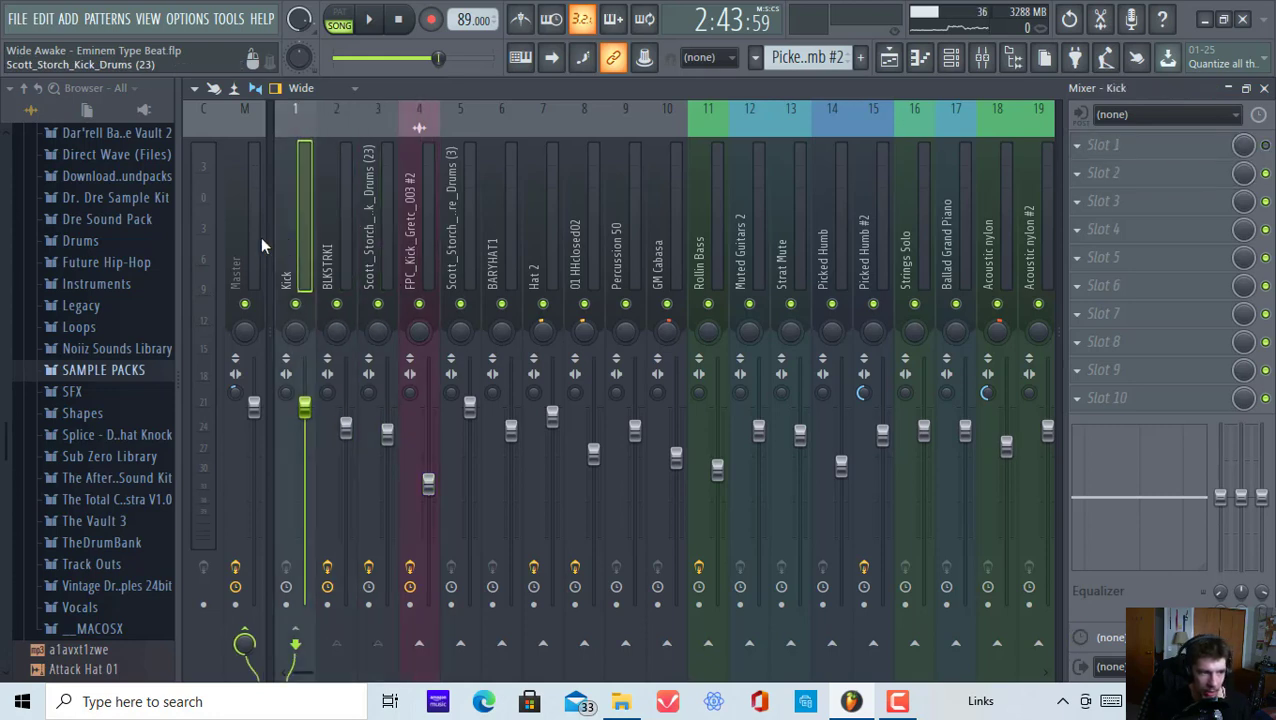
click(364, 233)
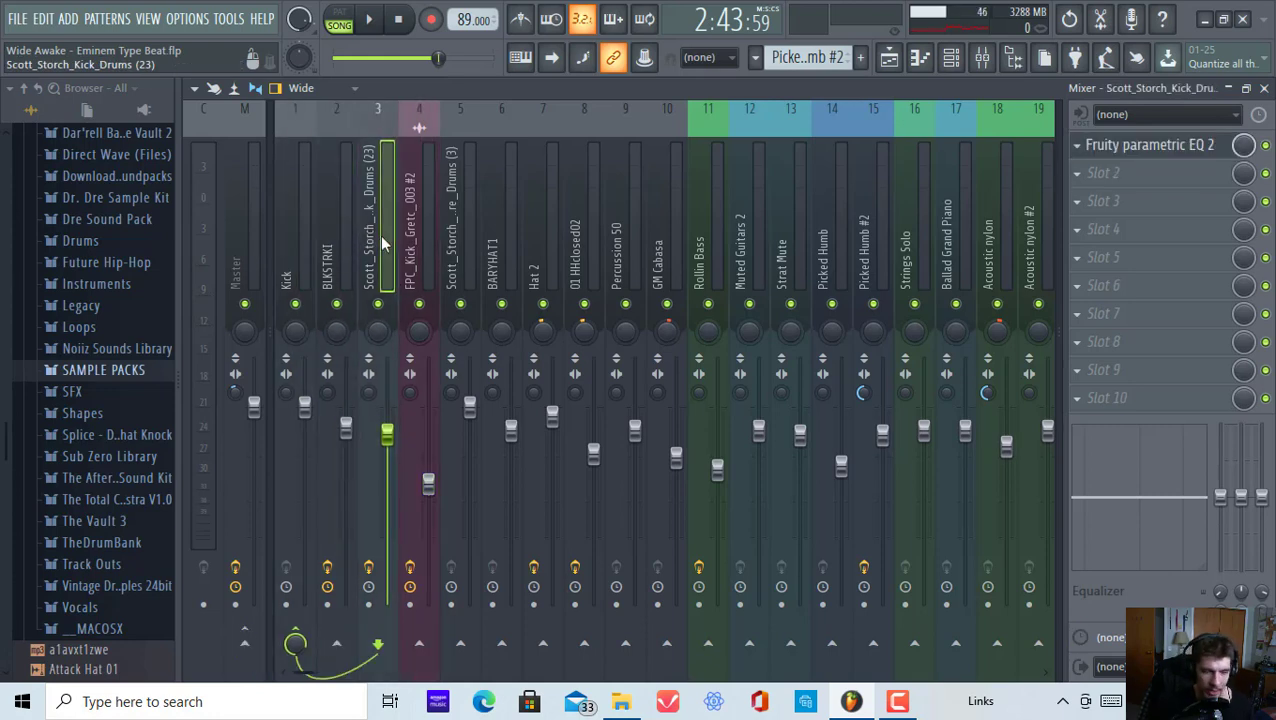
click(418, 240)
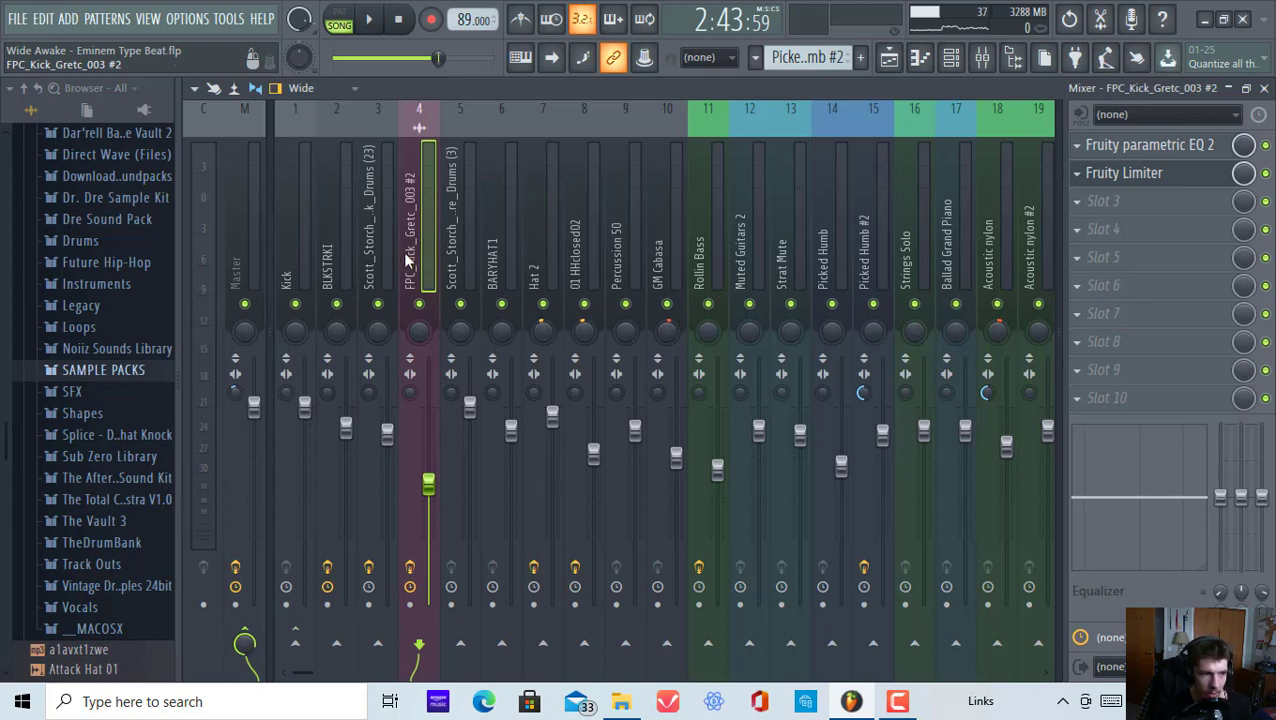
click(373, 209)
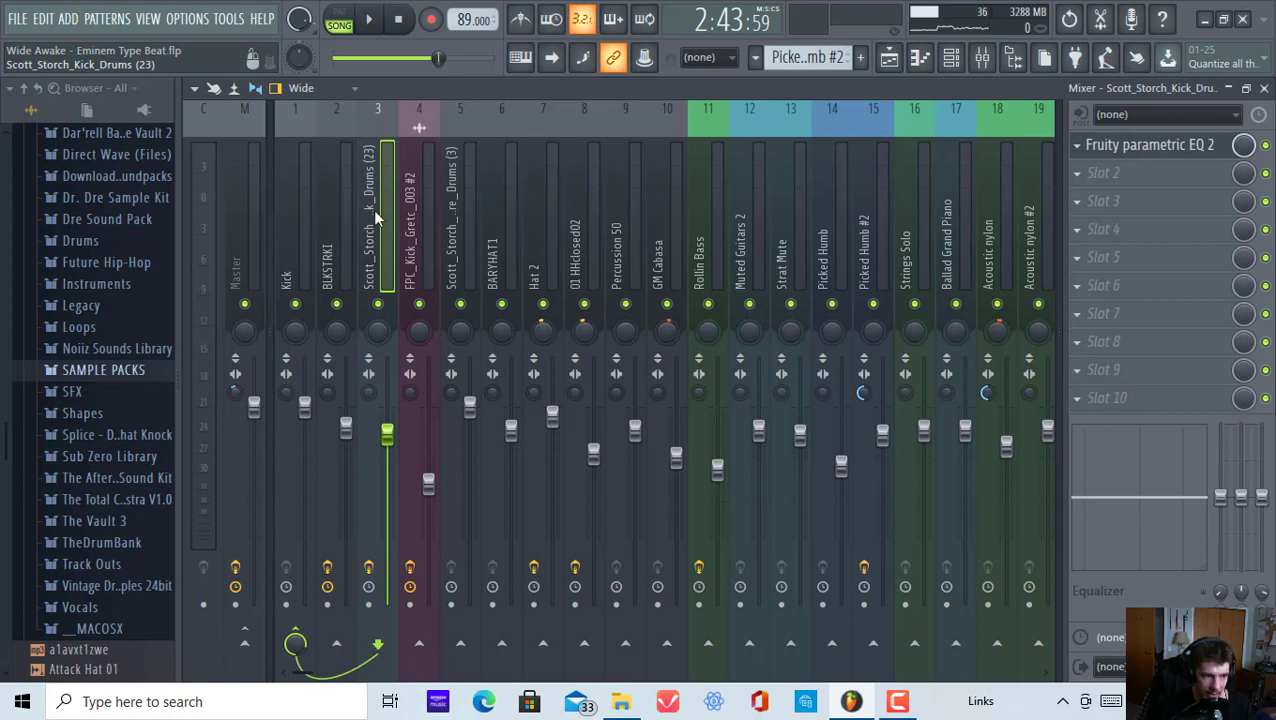
drag(363, 213, 275, 229)
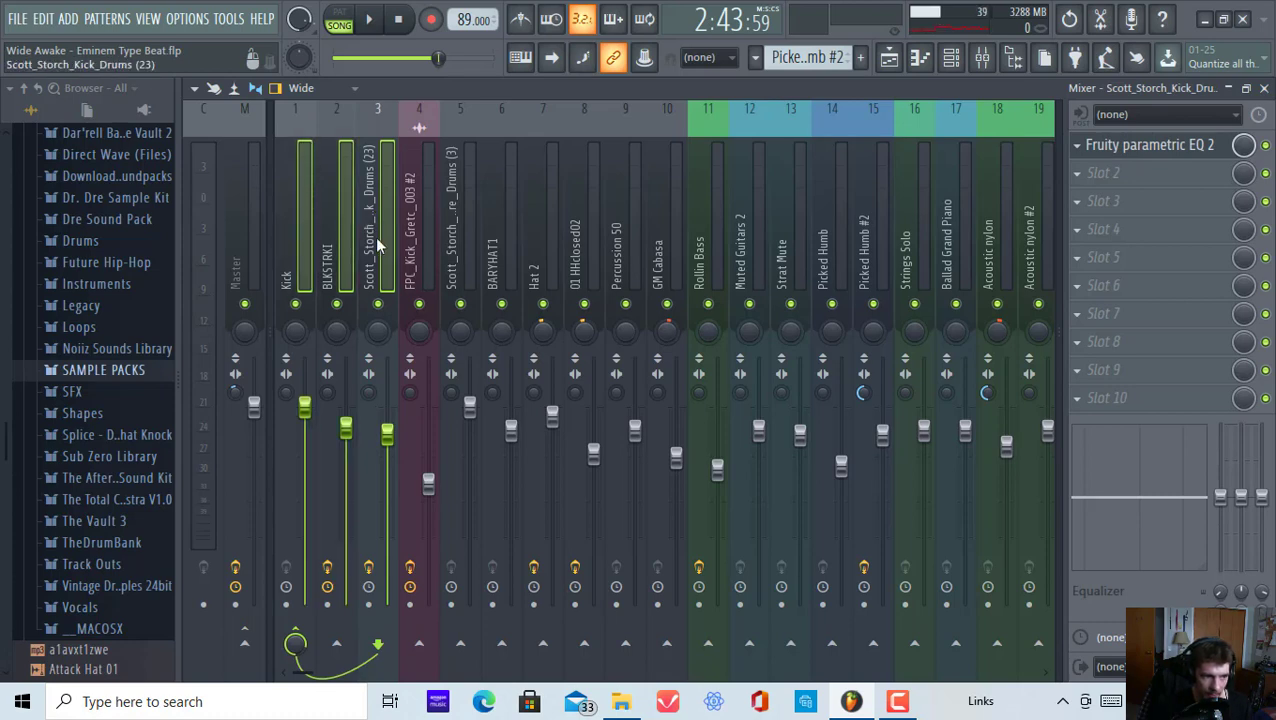
click(281, 249)
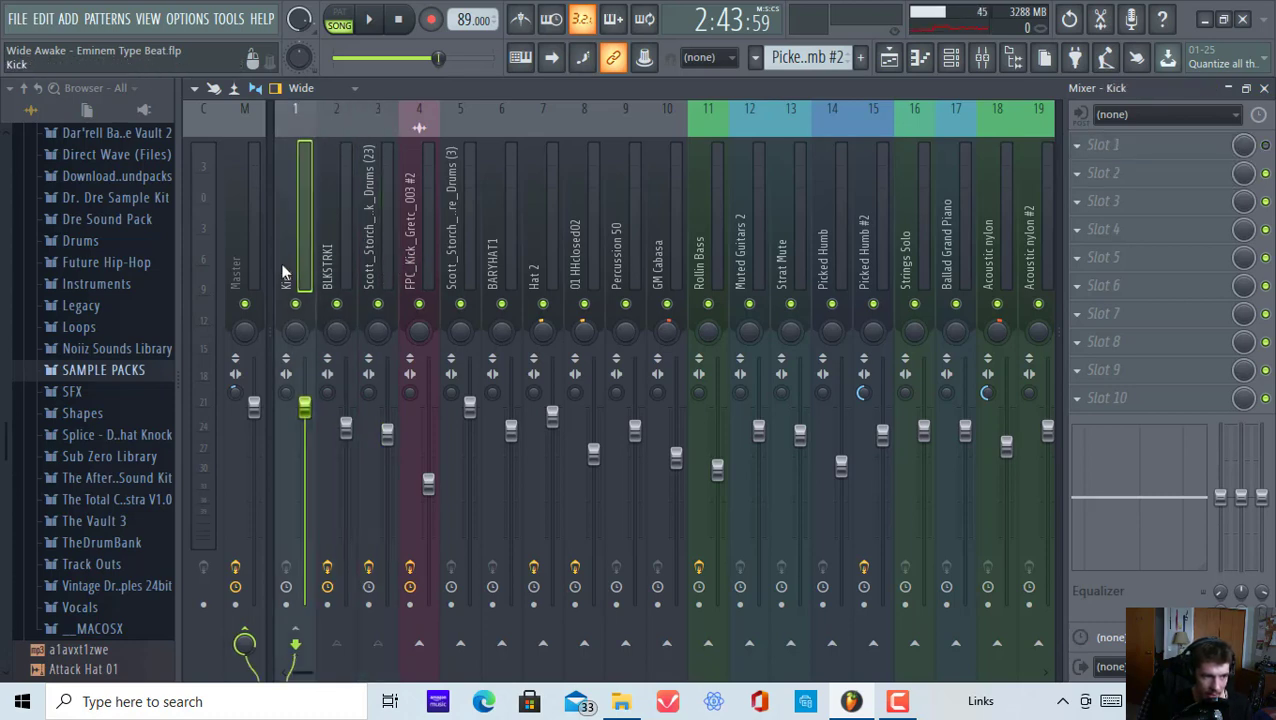
click(383, 259)
click(412, 262)
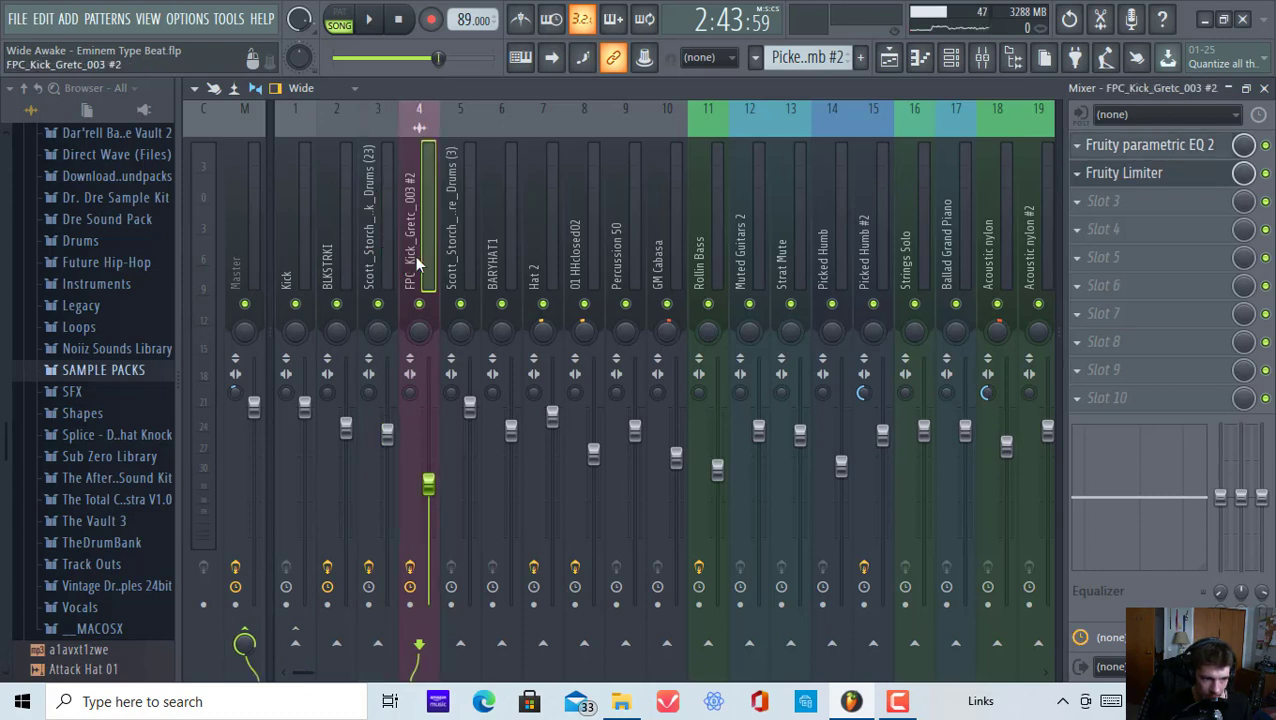
Step: Solo the BLKSTRKI track, then unmute the kick tracks on inserts 3 and 4 so only the kicks sound
right_click(336, 304)
click(378, 304)
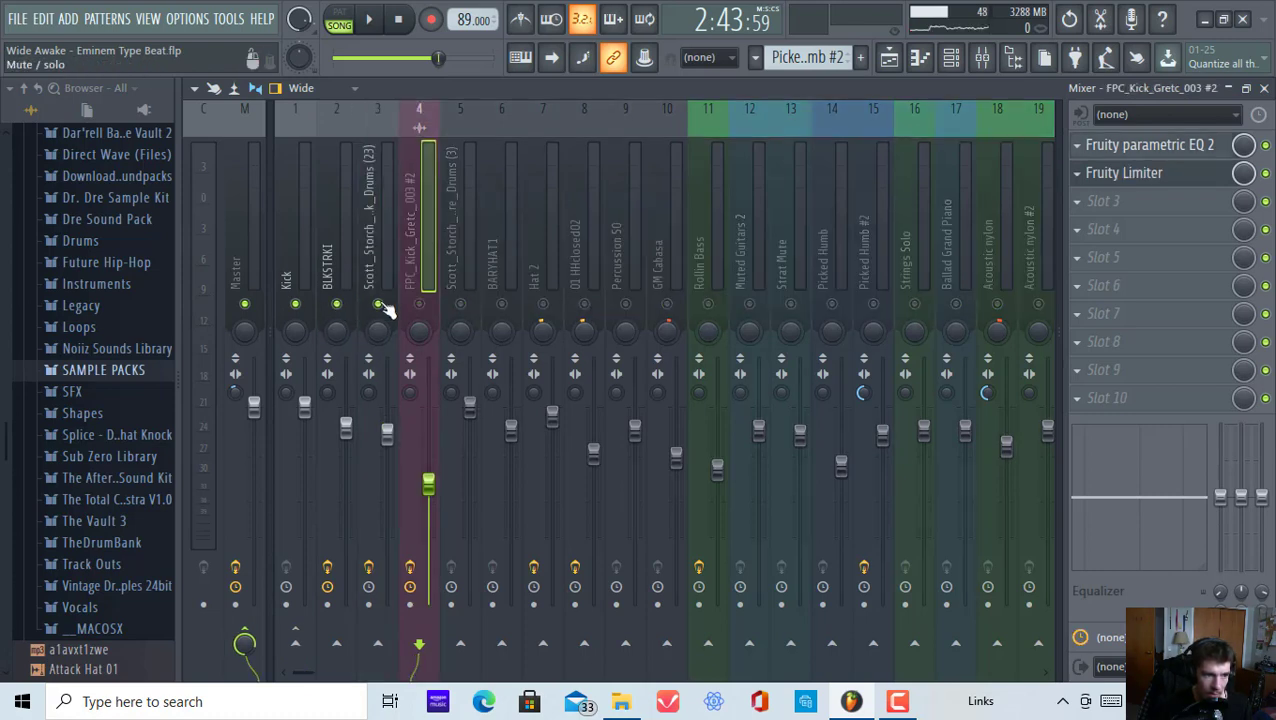
click(421, 304)
Step: Select Pattern 1, switch playback to pattern mode, and play the pattern to hear the soloed kicks before pausing
click(808, 57)
click(850, 75)
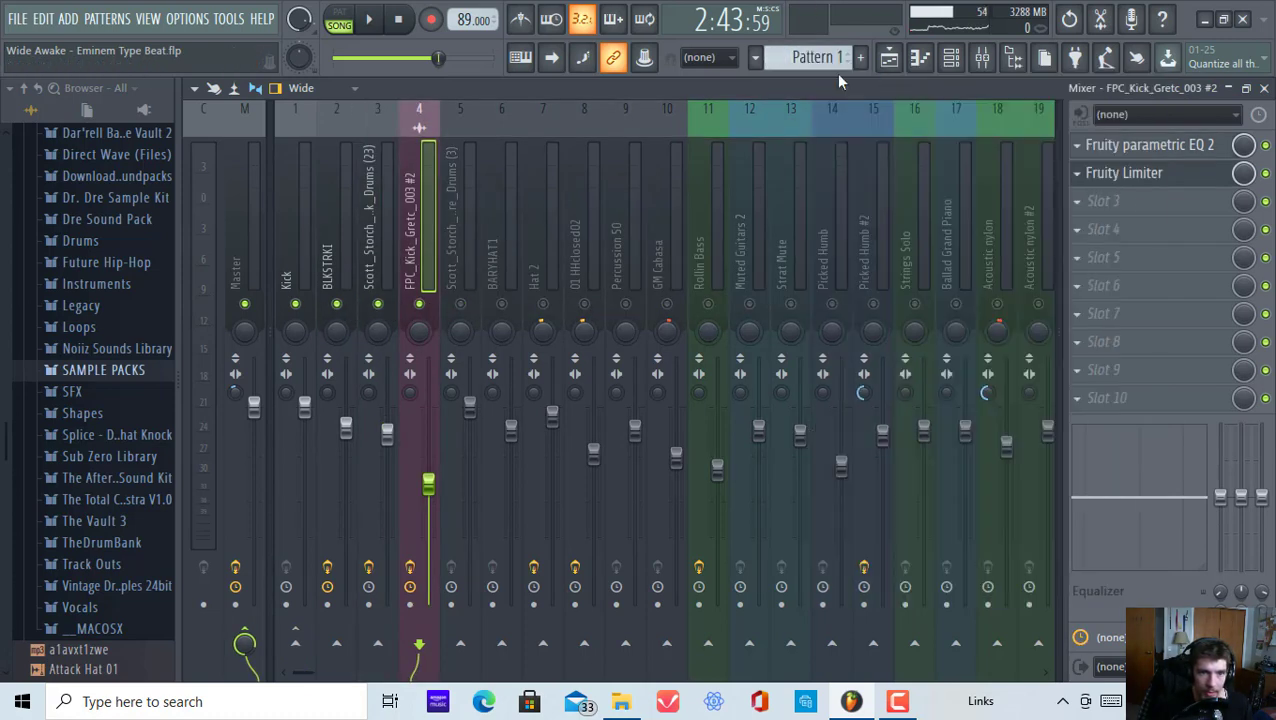
click(368, 19)
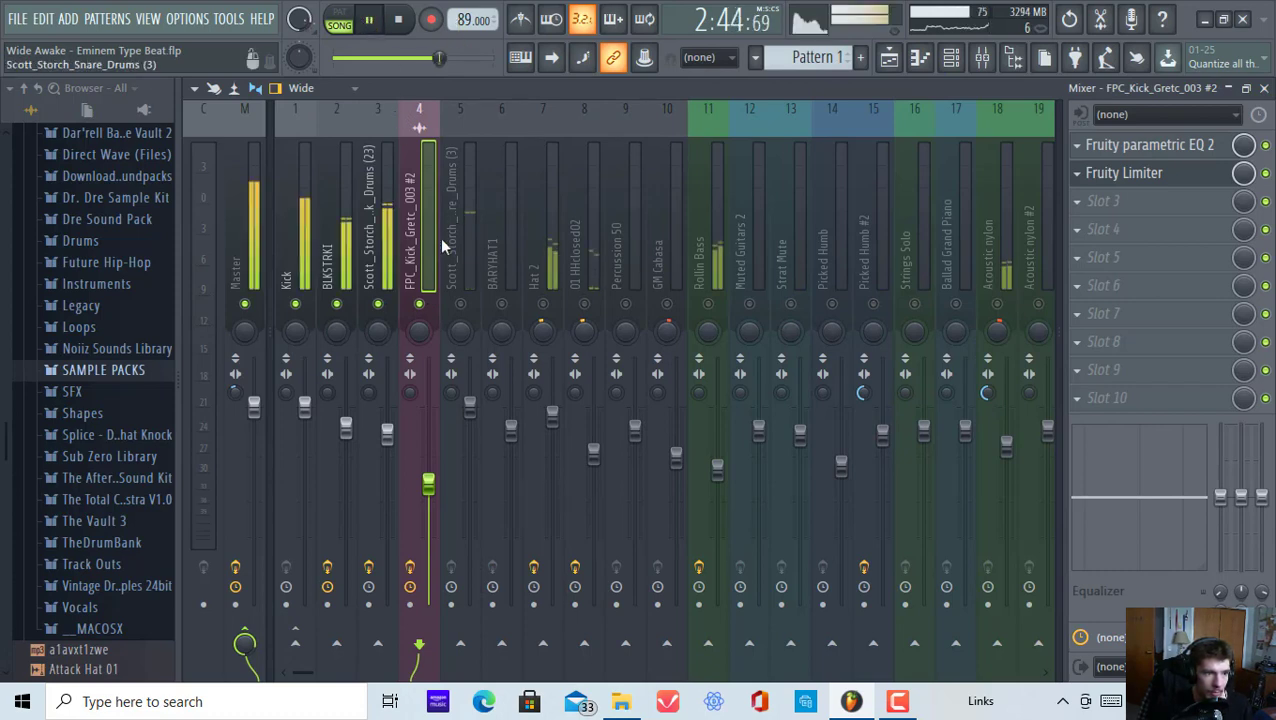
click(384, 20)
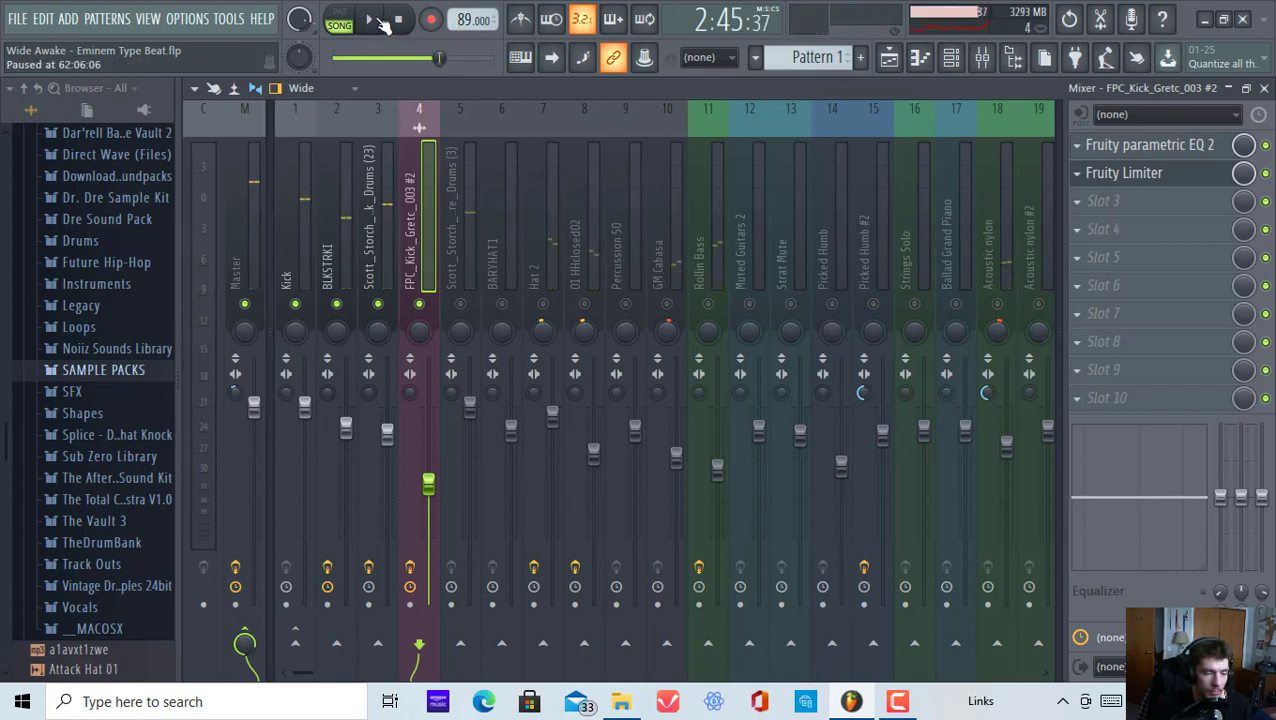
click(396, 20)
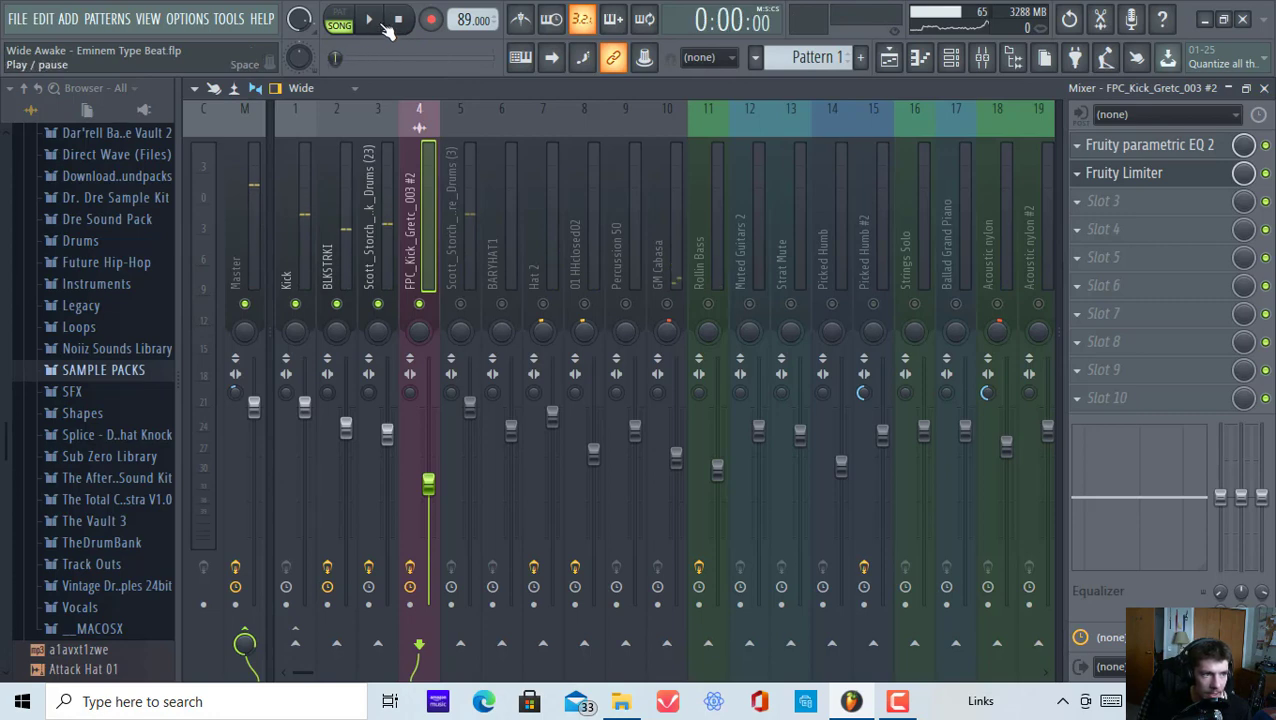
click(370, 20)
click(342, 18)
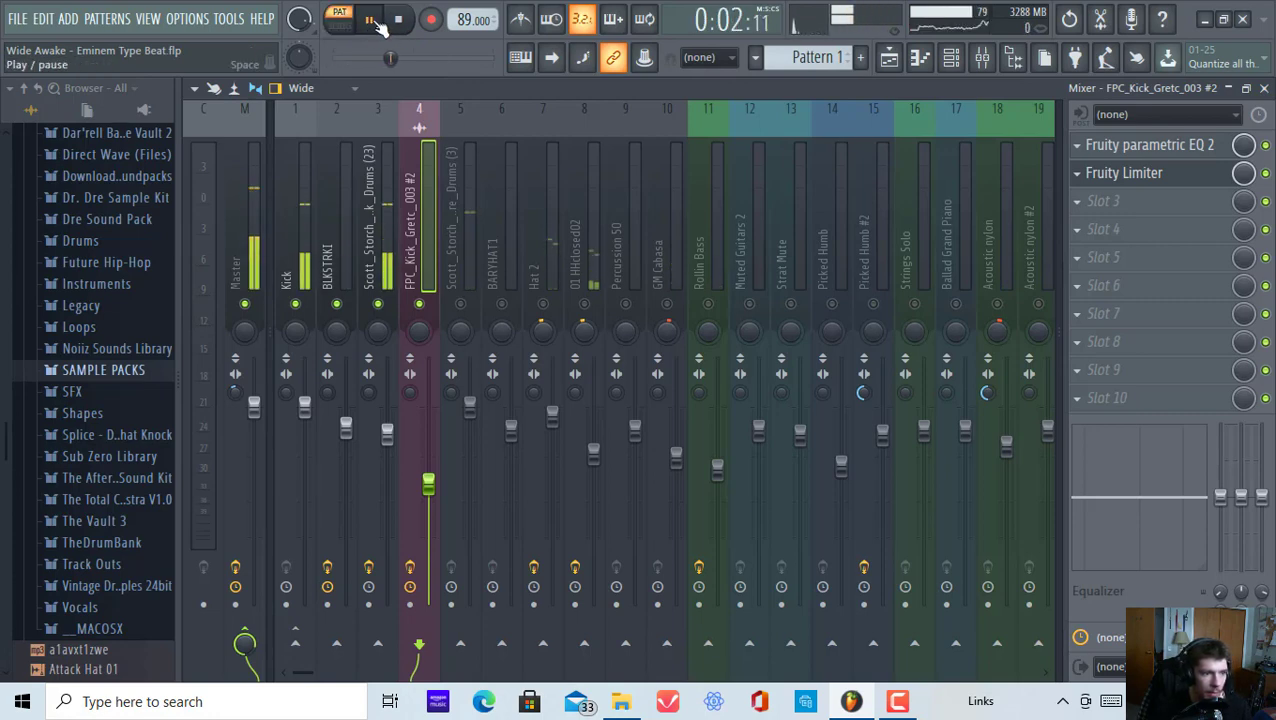
click(461, 304)
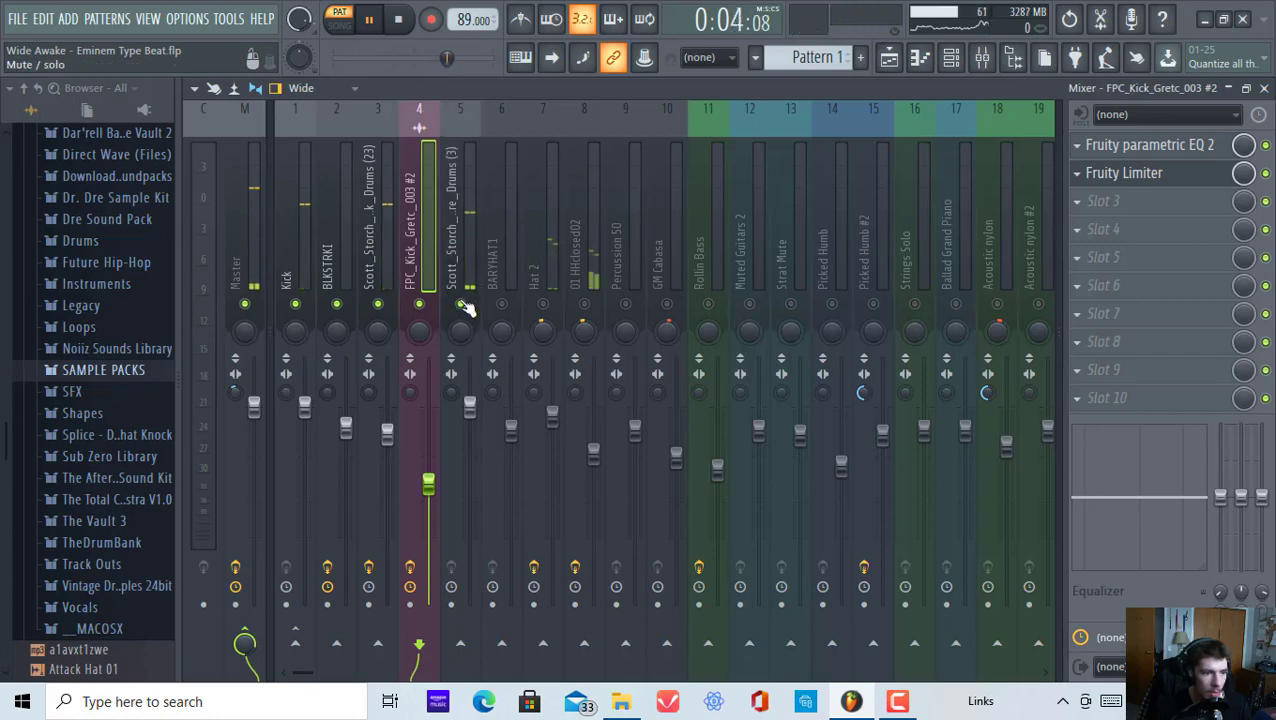
click(462, 304)
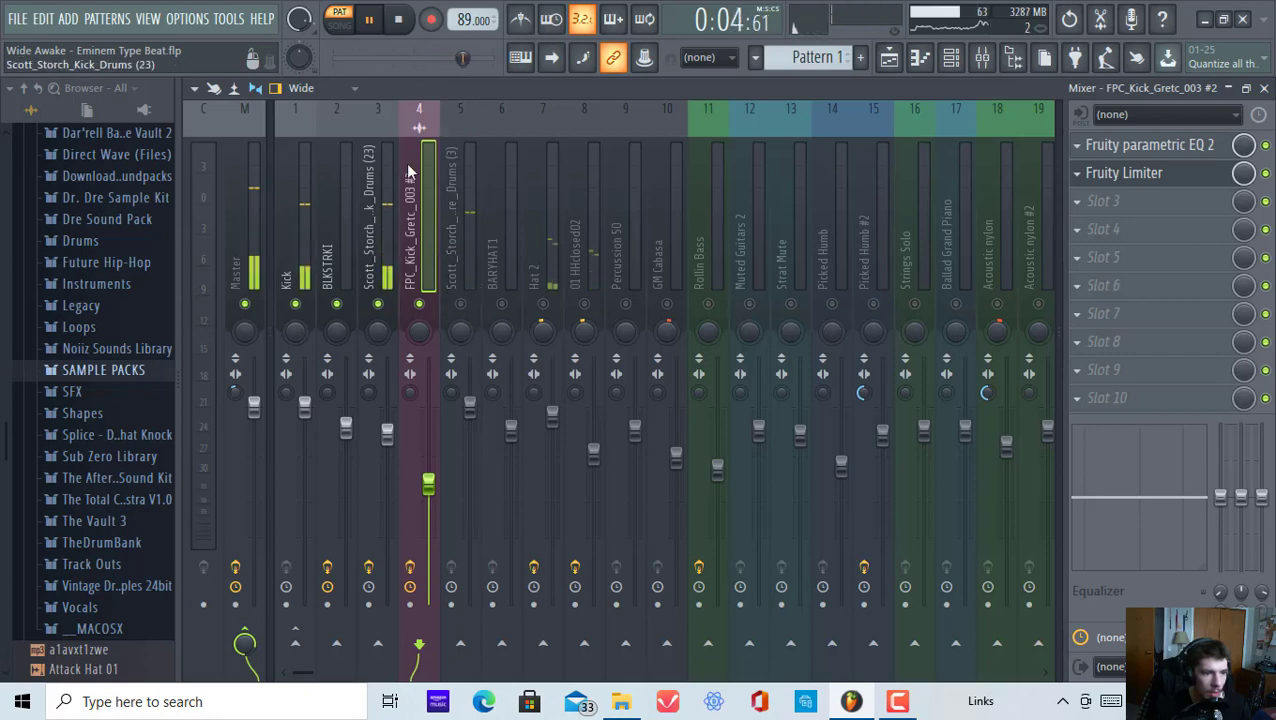
click(372, 24)
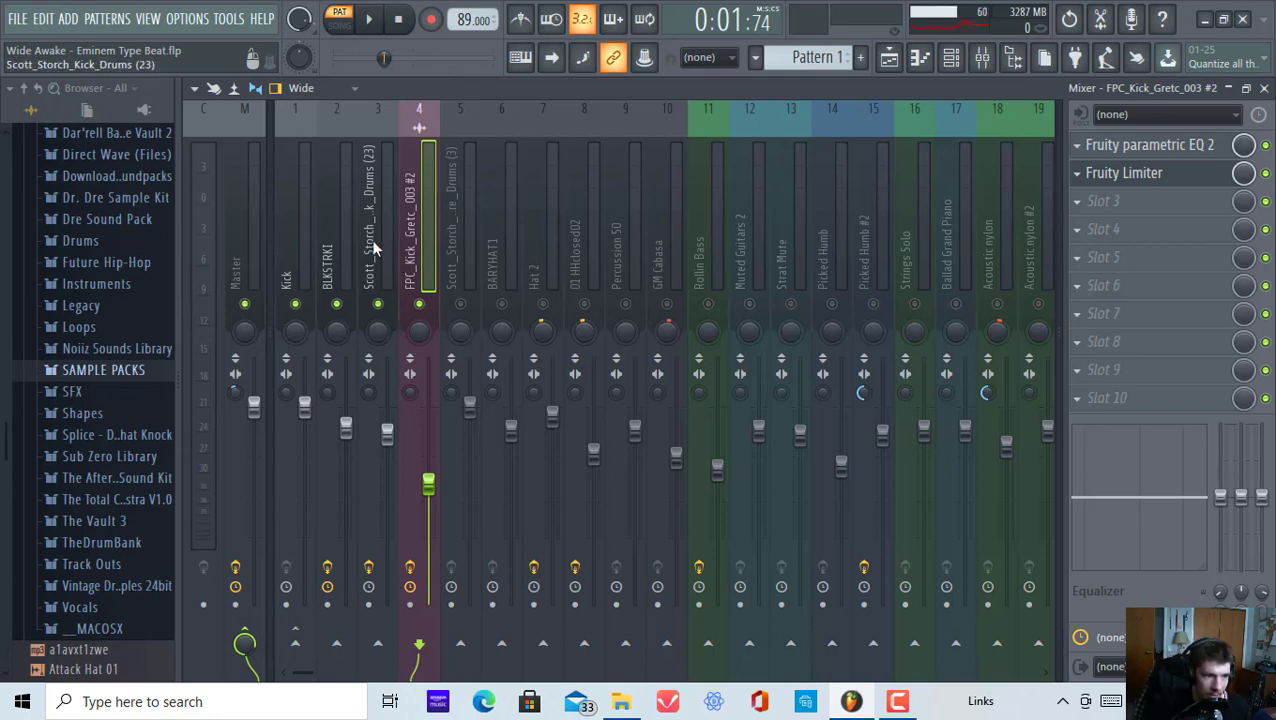
Step: Examine how BLKSTRKI and the insert 3 kick are routed into the Kick track, compared with the FPC_Kick track
click(336, 250)
click(290, 248)
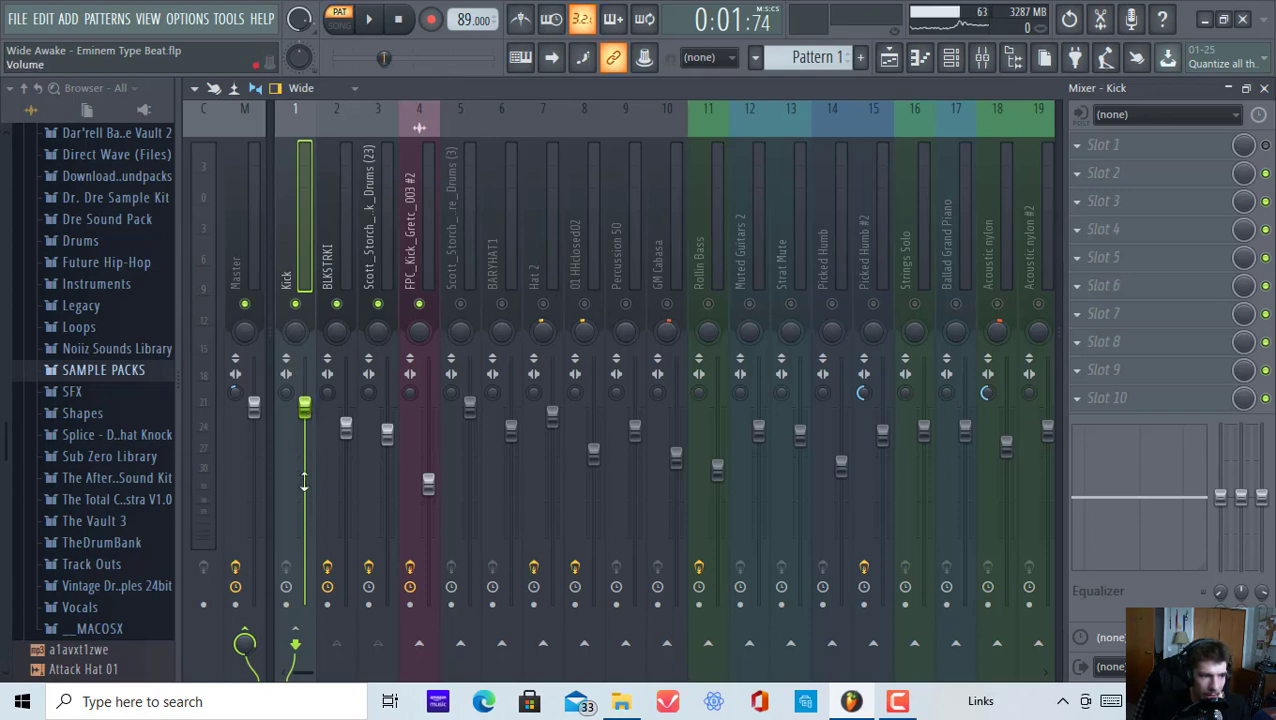
click(414, 258)
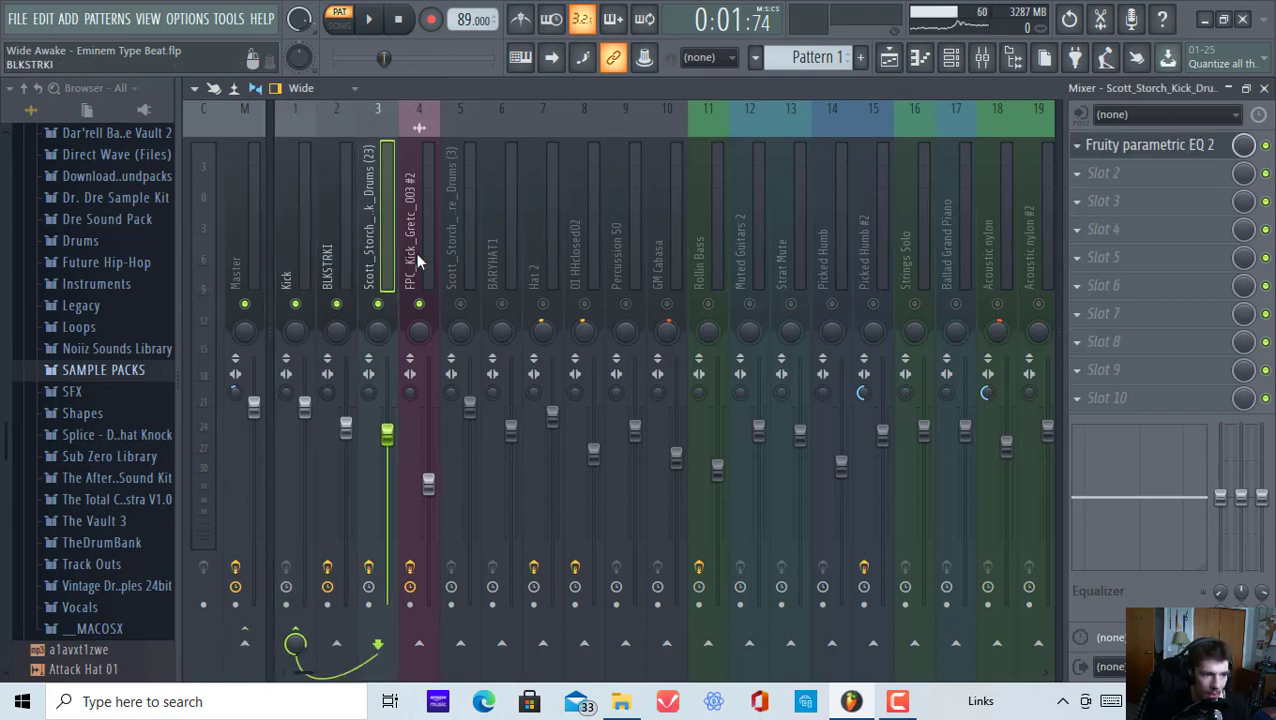
click(297, 241)
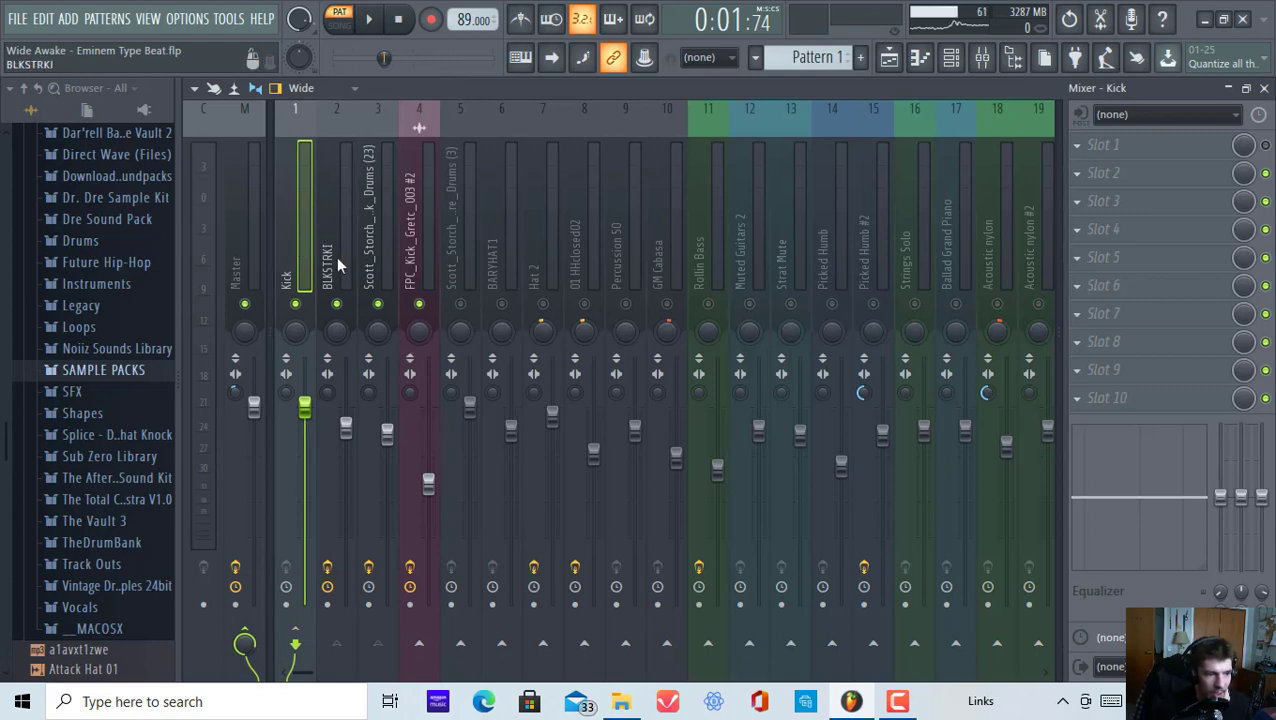
click(338, 262)
click(424, 268)
click(348, 268)
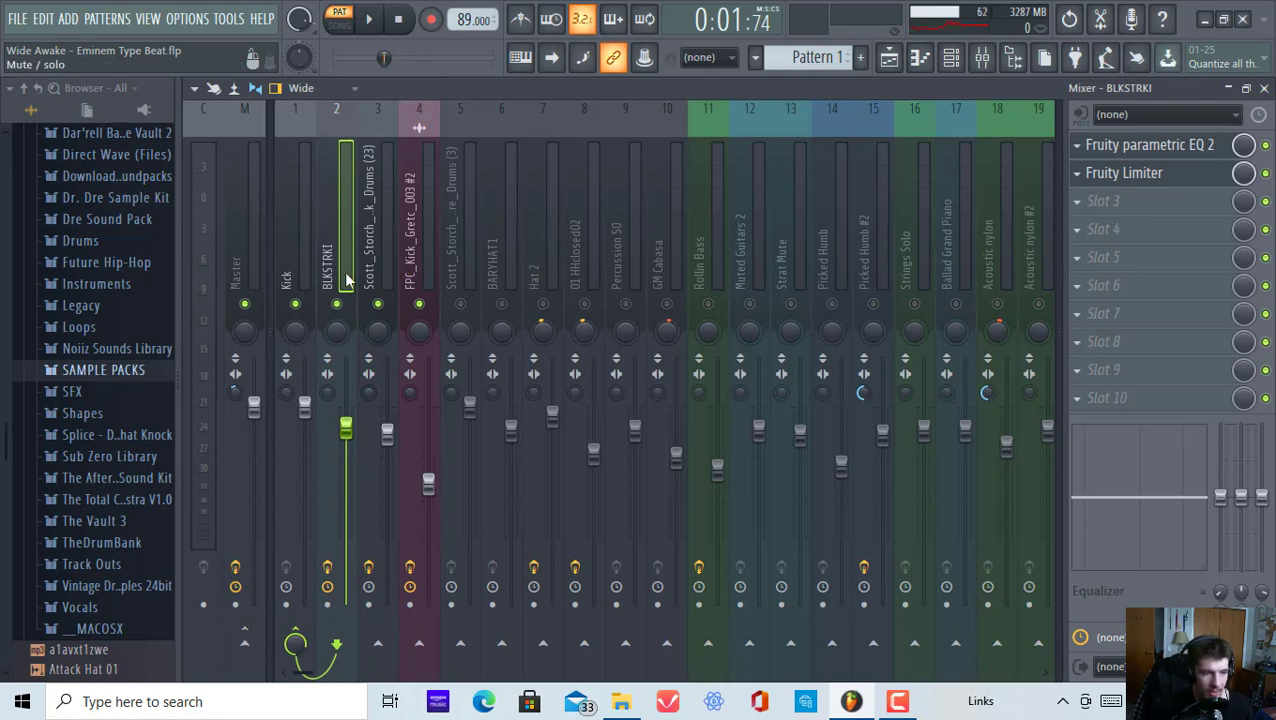
click(285, 233)
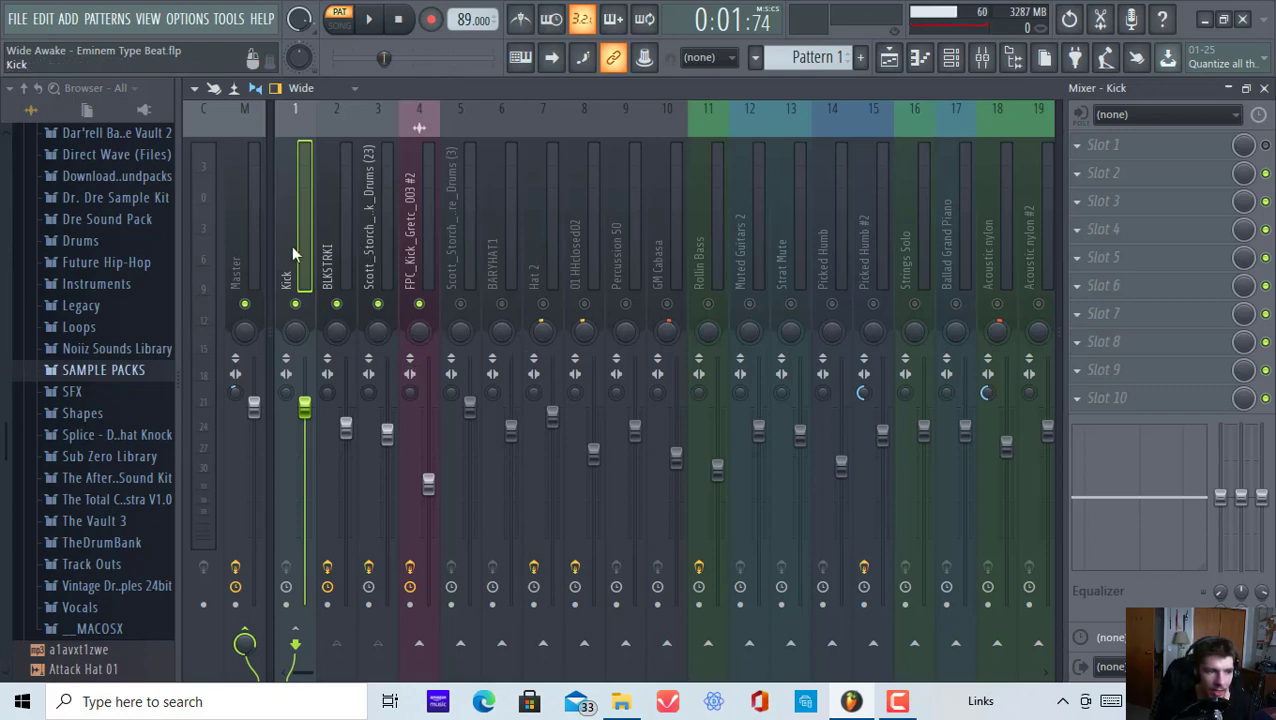
mouse_move(291, 245)
mouse_down()
mouse_move(1011, 258)
mouse_move(196, 262)
mouse_move(300, 260)
mouse_up()
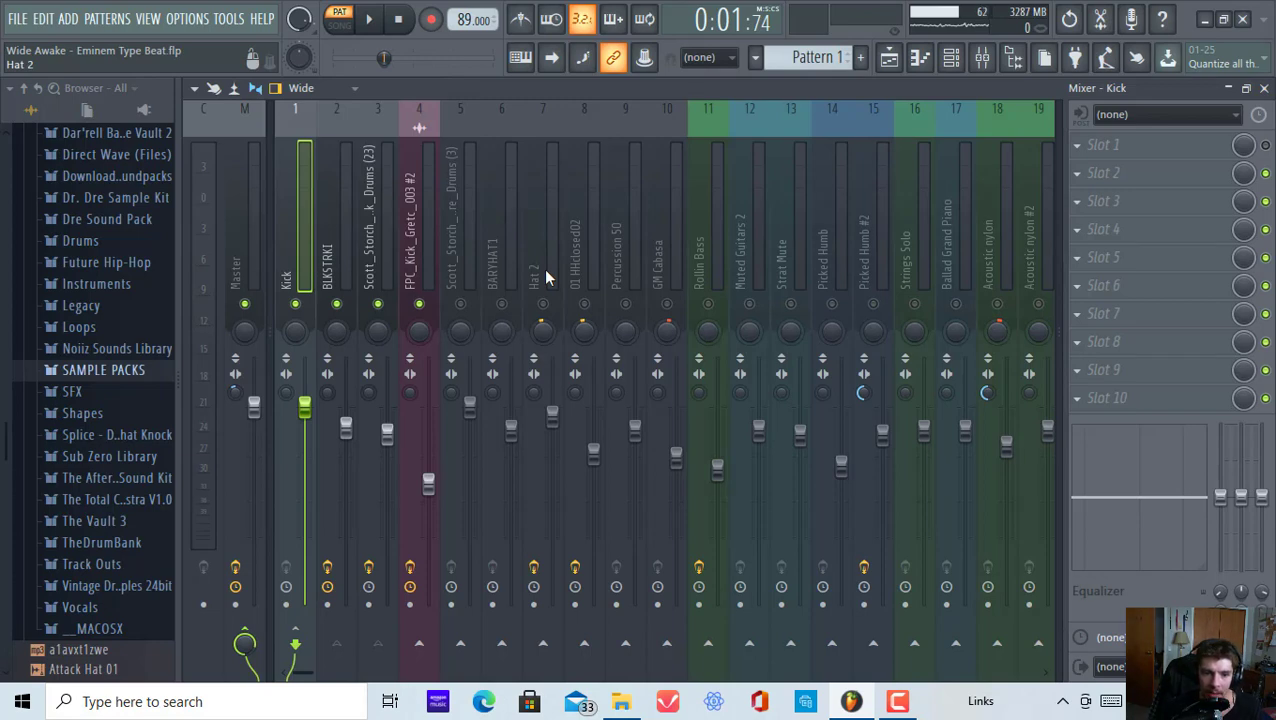
Step: Go through the drum tracks from GM Cabasa back to Kick, checking each one's effects and output routing
click(692, 250)
click(667, 255)
click(627, 262)
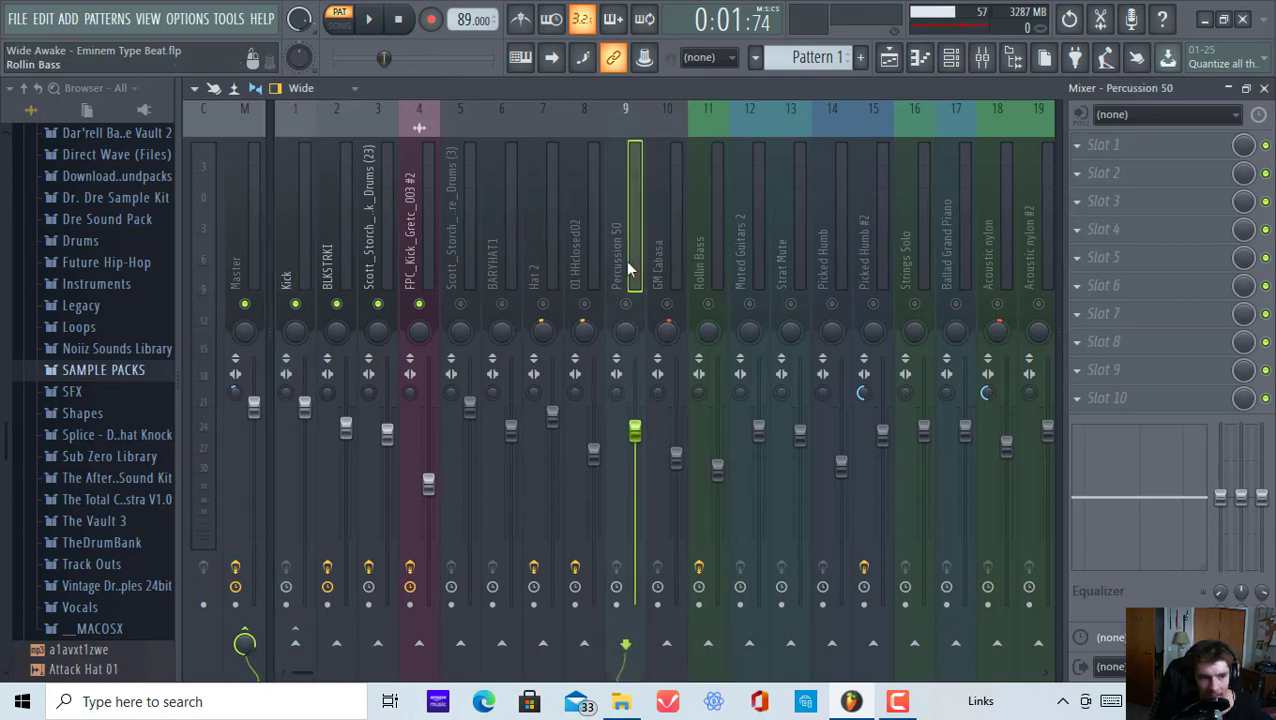
click(586, 262)
click(545, 262)
click(462, 270)
click(422, 276)
click(378, 272)
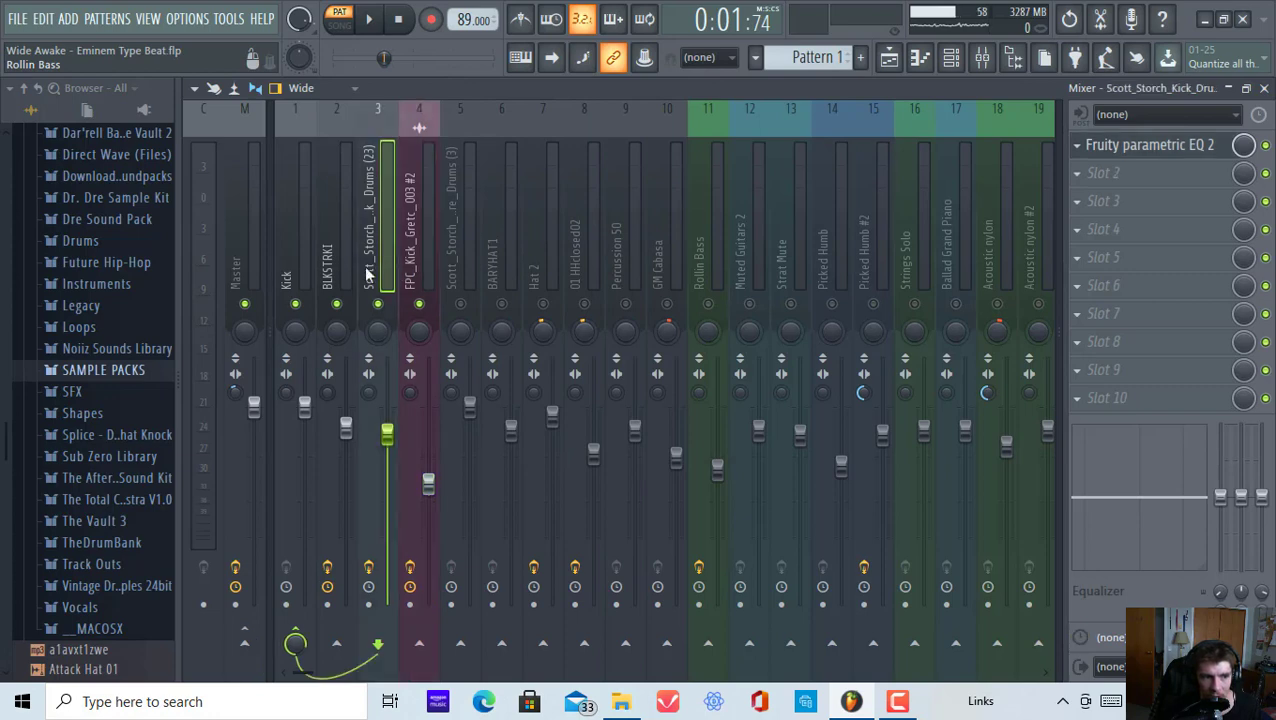
click(336, 272)
click(295, 272)
click(330, 276)
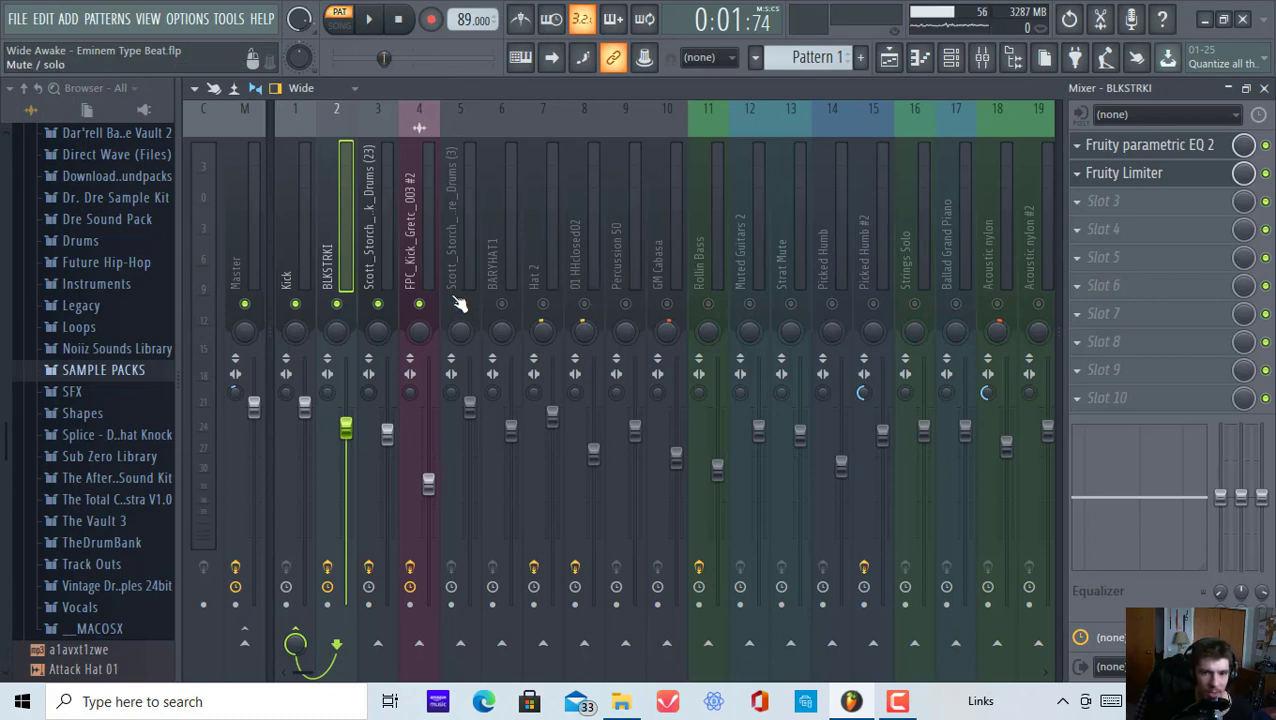
Step: Check the 01 HHclosed02, FPC_Kick and Kick tracks, and view the volume automation options for the BLKSTRKI track
drag(500, 270, 299, 286)
click(581, 251)
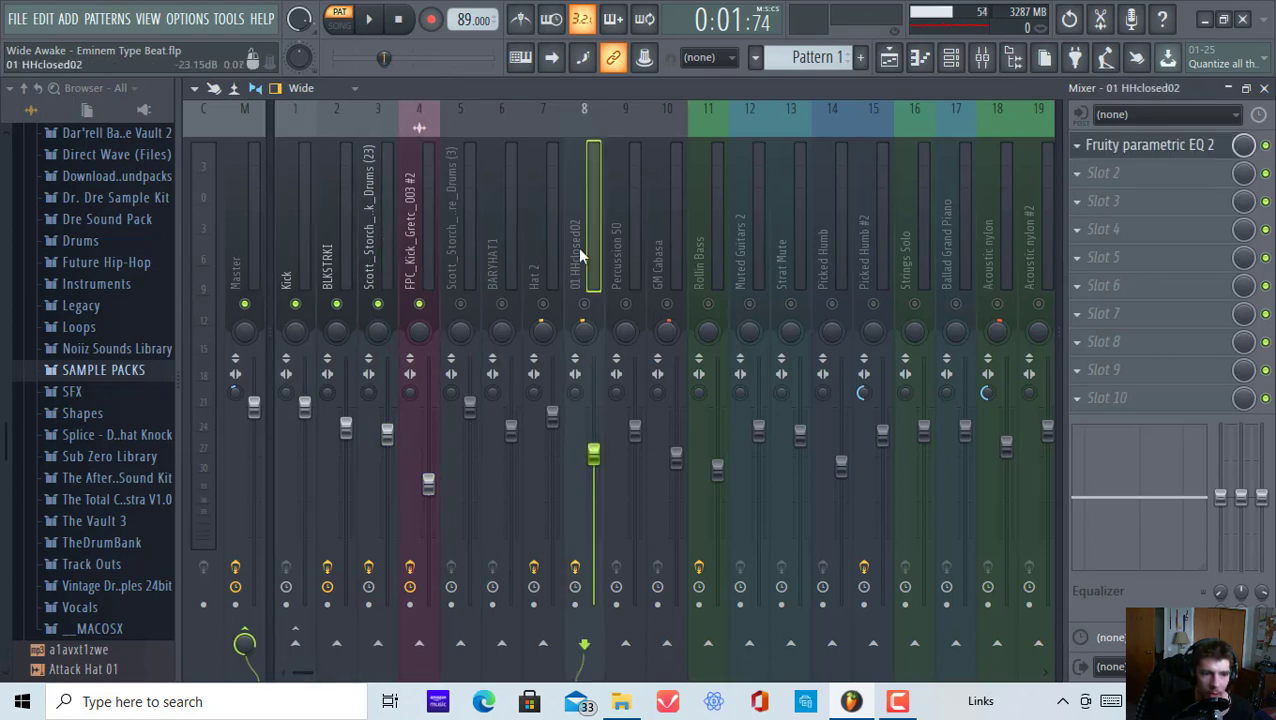
click(409, 268)
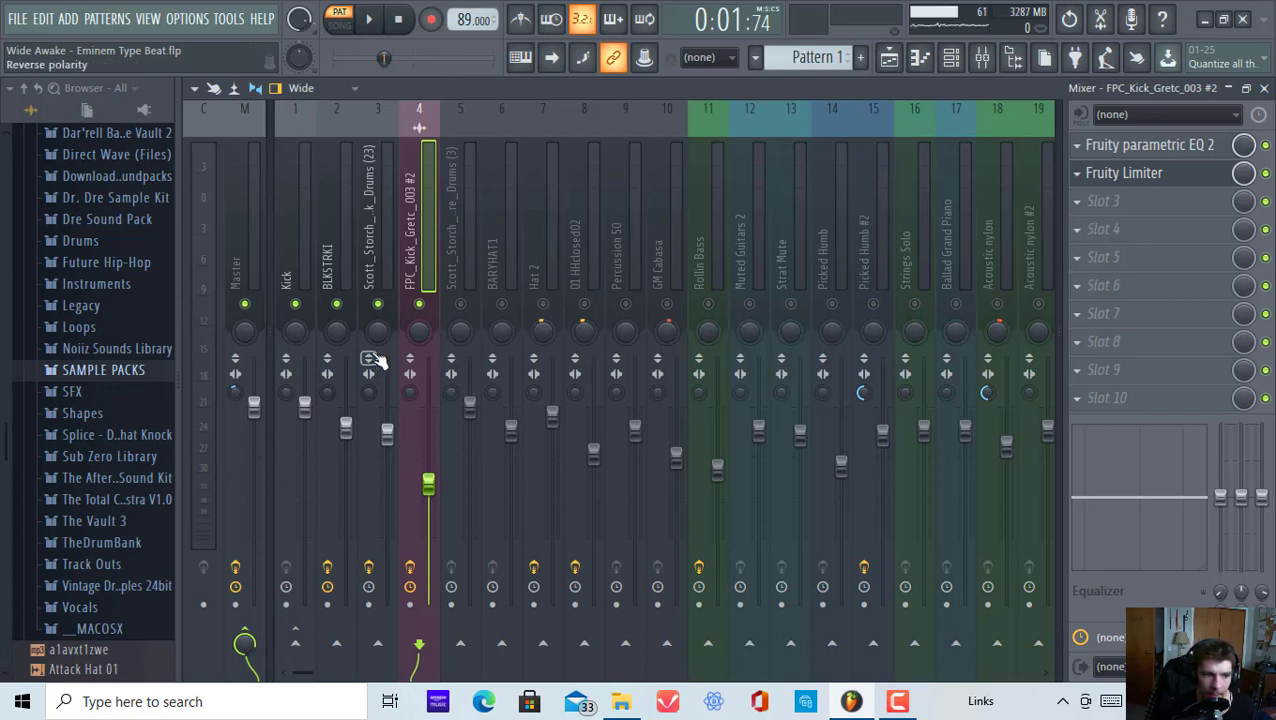
right_click(348, 432)
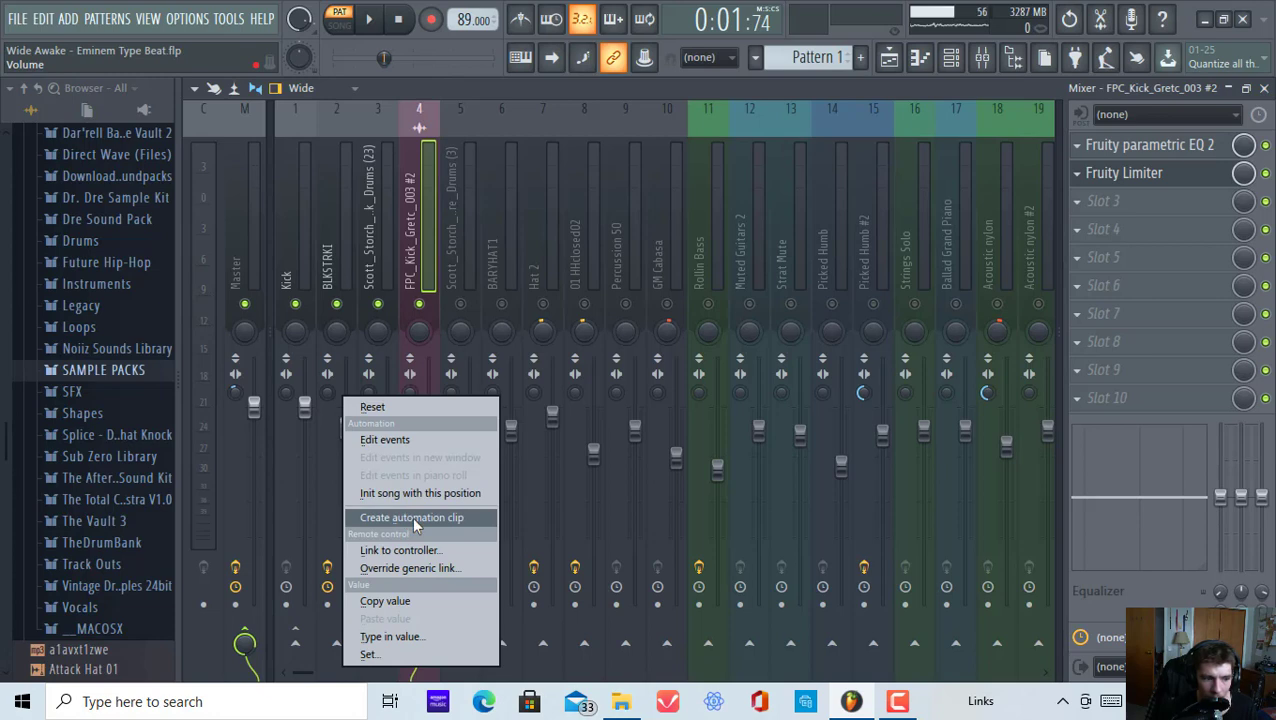
click(281, 243)
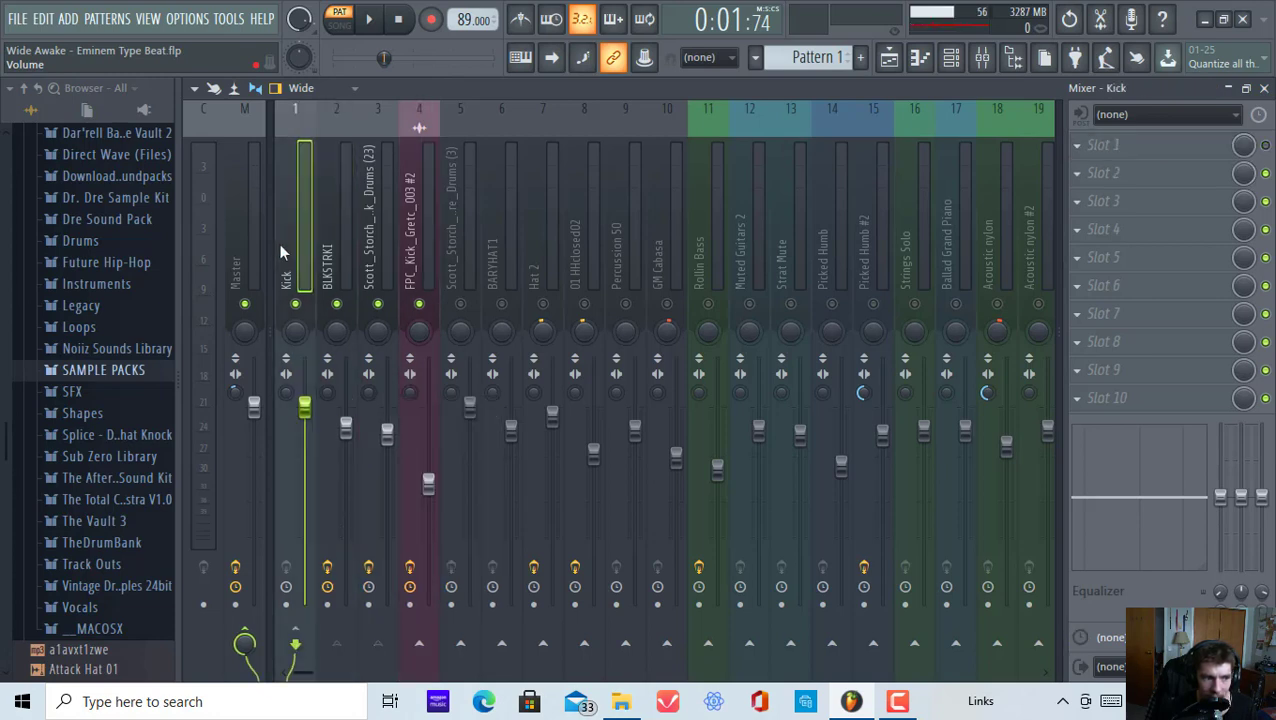
Step: View the volume automation options for the Kick track, check FPC_Kick, and select the drum tracks from Scott_Storch_Snare to GM Cabasa
right_click(306, 408)
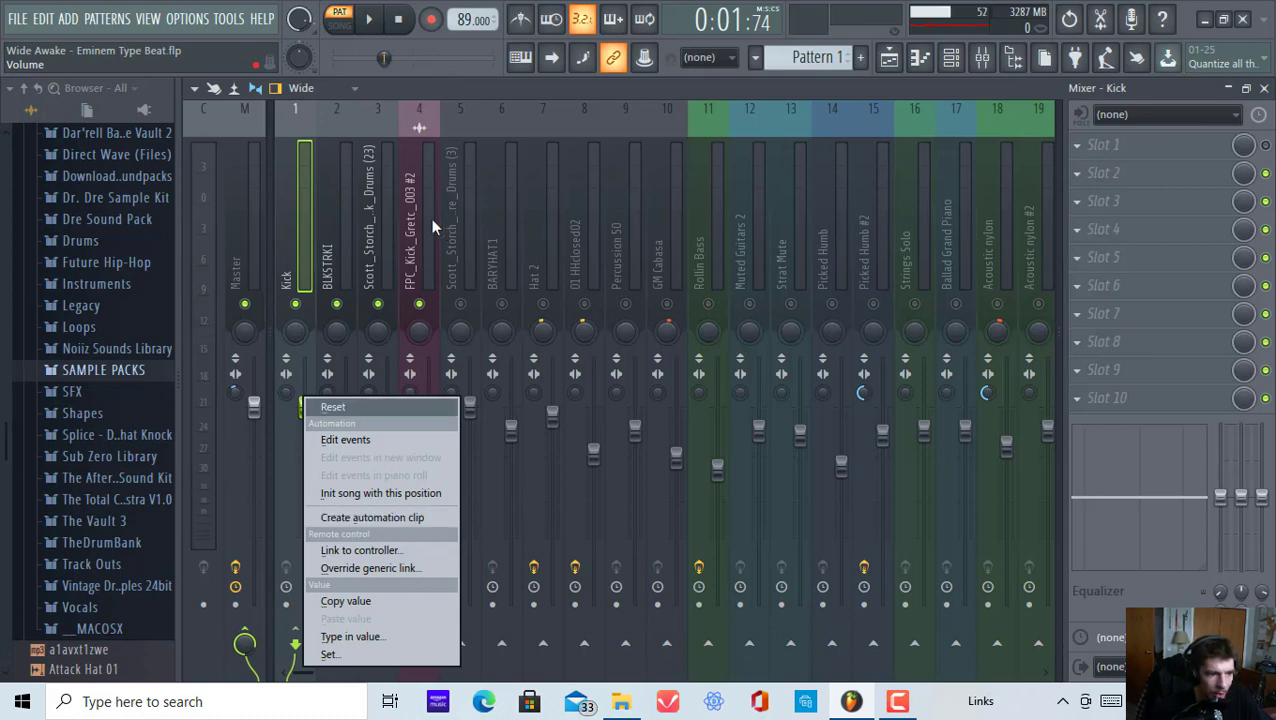
click(407, 238)
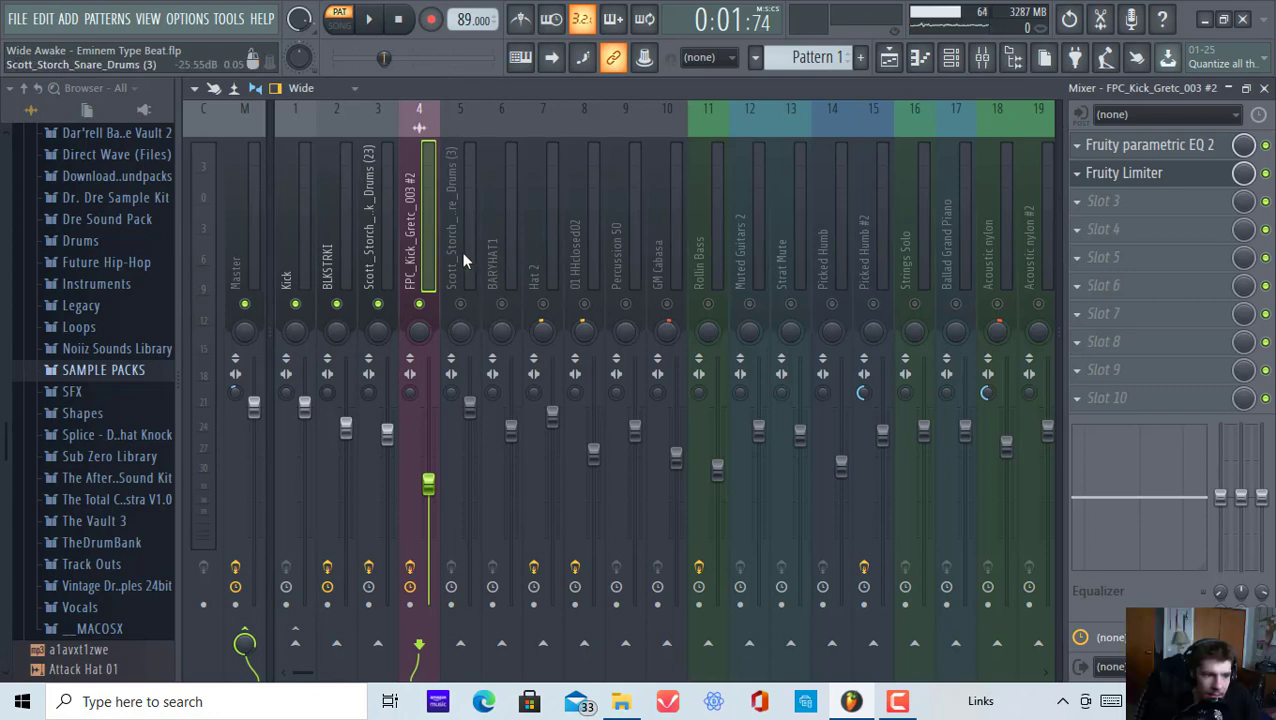
mouse_move(462, 253)
mouse_down()
mouse_move(699, 287)
mouse_move(460, 275)
mouse_up()
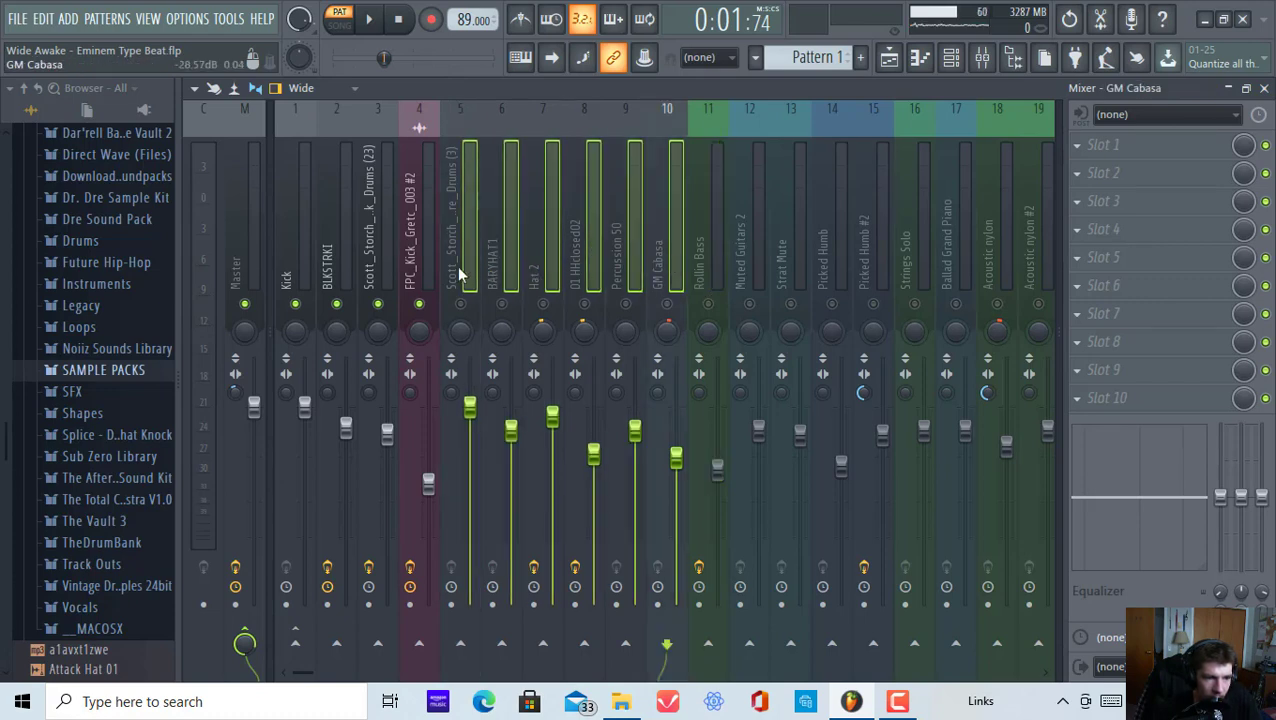
Step: Find the empty mixer track Insert 36 after the used tracks and rename it Drums
scroll(478, 256, right, 5)
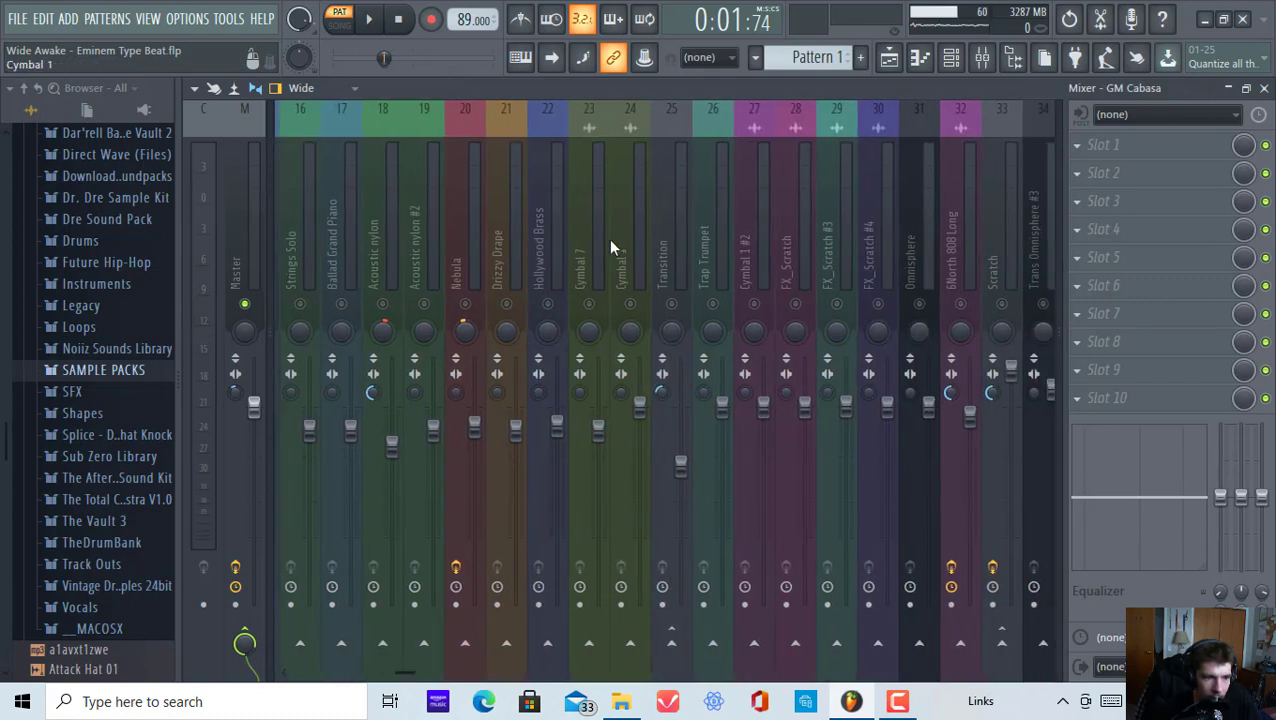
click(613, 247)
click(1000, 254)
scroll(970, 256, right, 2)
click(945, 257)
click(852, 264)
click(866, 250)
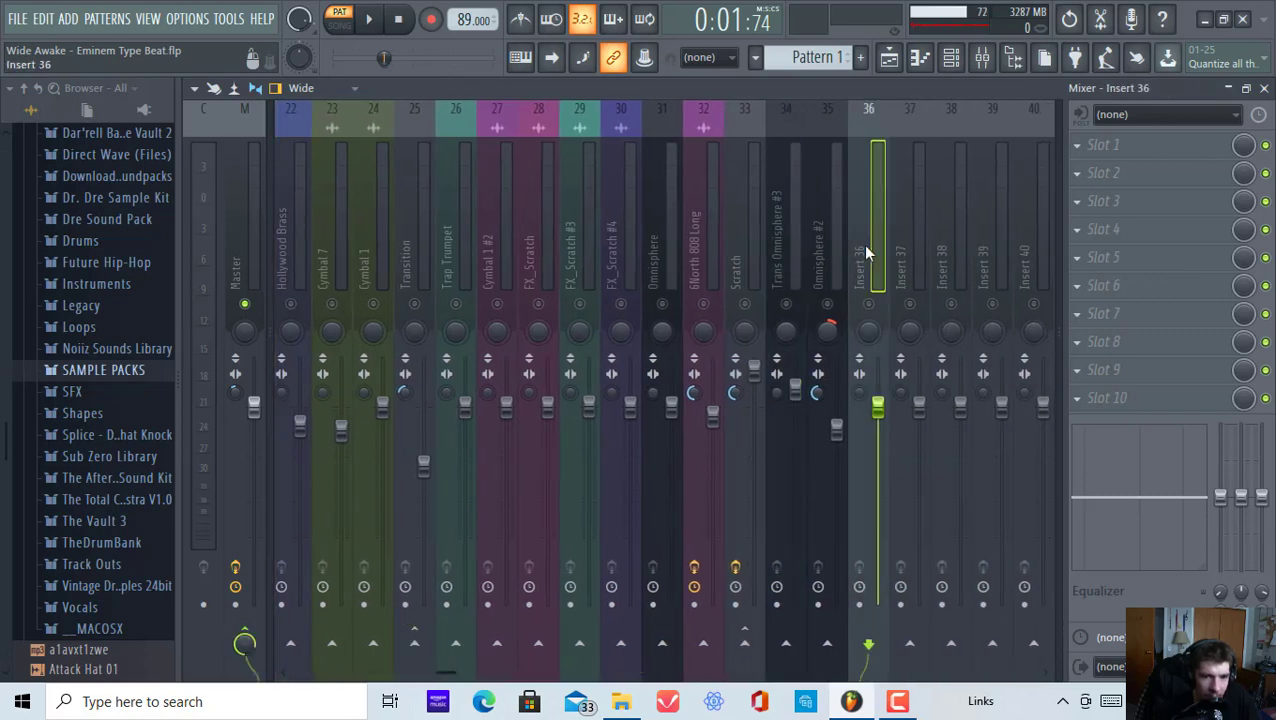
right_click(866, 252)
click(960, 126)
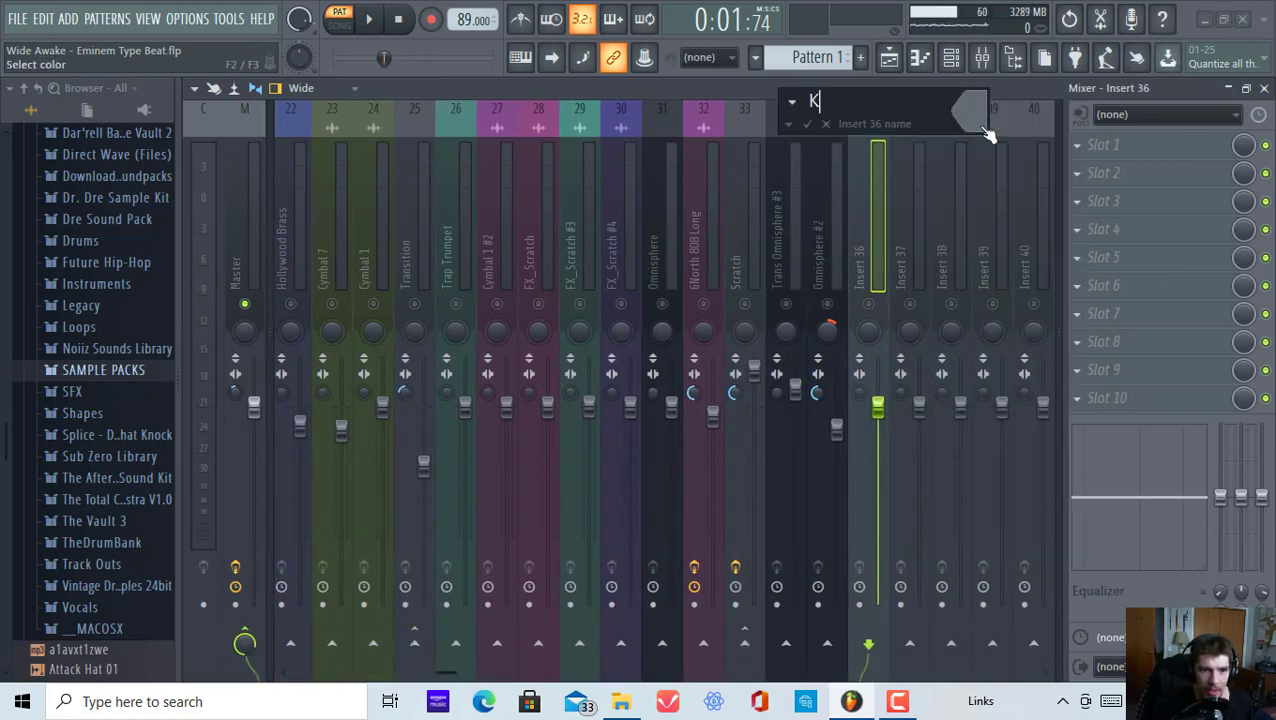
text(Dry)
key(BackSpace)
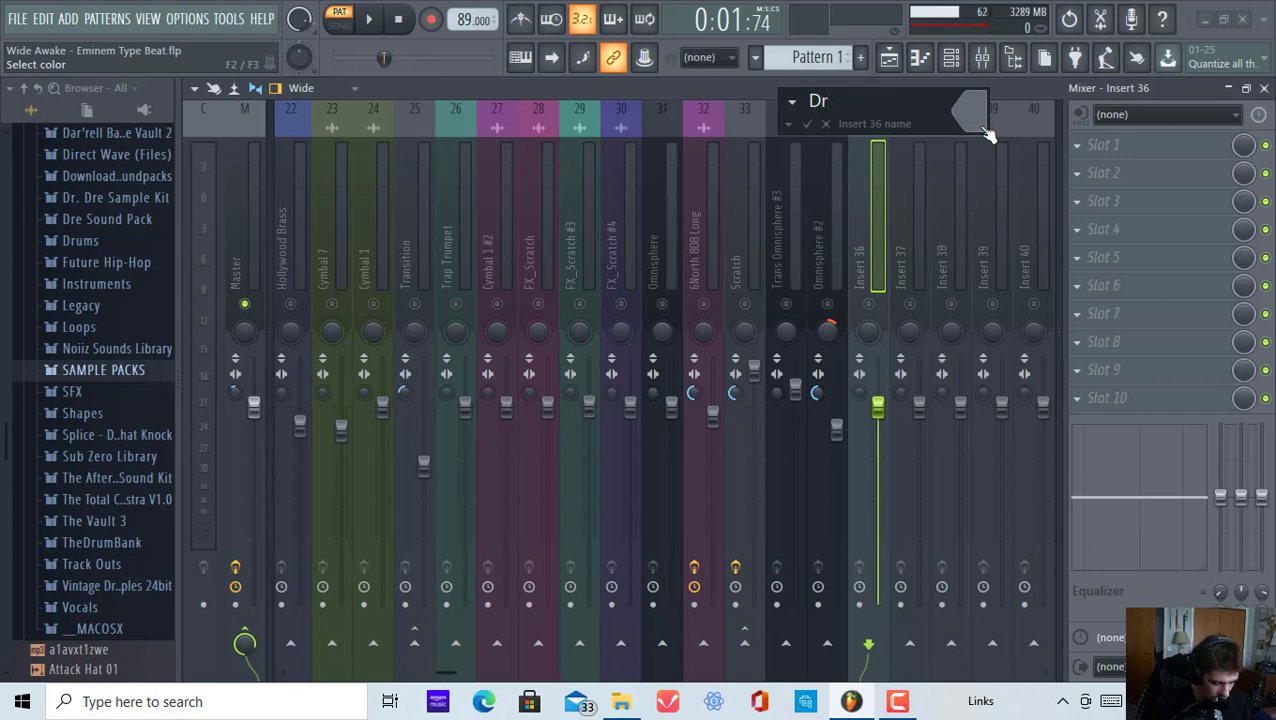
text(ums)
key(Return)
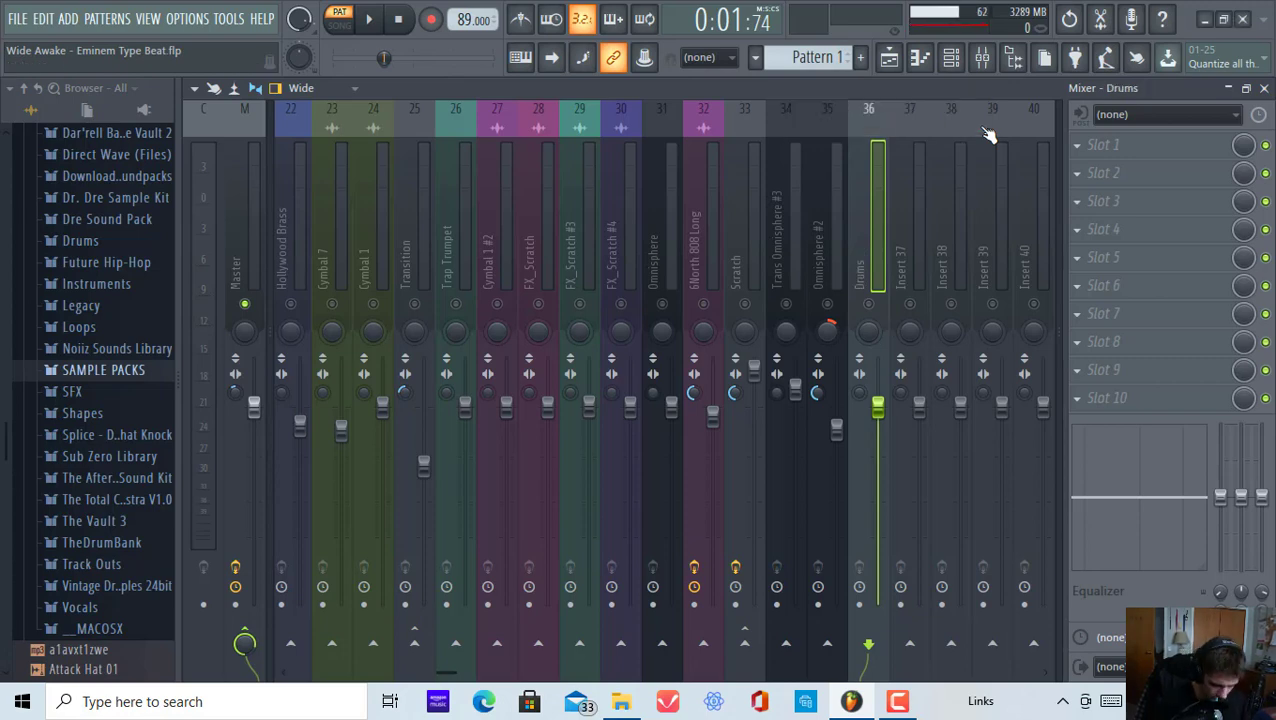
Step: Move the Drums track through the mixer to position 11, directly after GM Cabasa
key(alt+Left)
key(alt+Left)
key(alt+Left)
key(alt+Left)
key(alt+Left)
key(alt+Left)
key(alt+Left)
key(alt+Left)
key(alt+Left)
key(alt+Left)
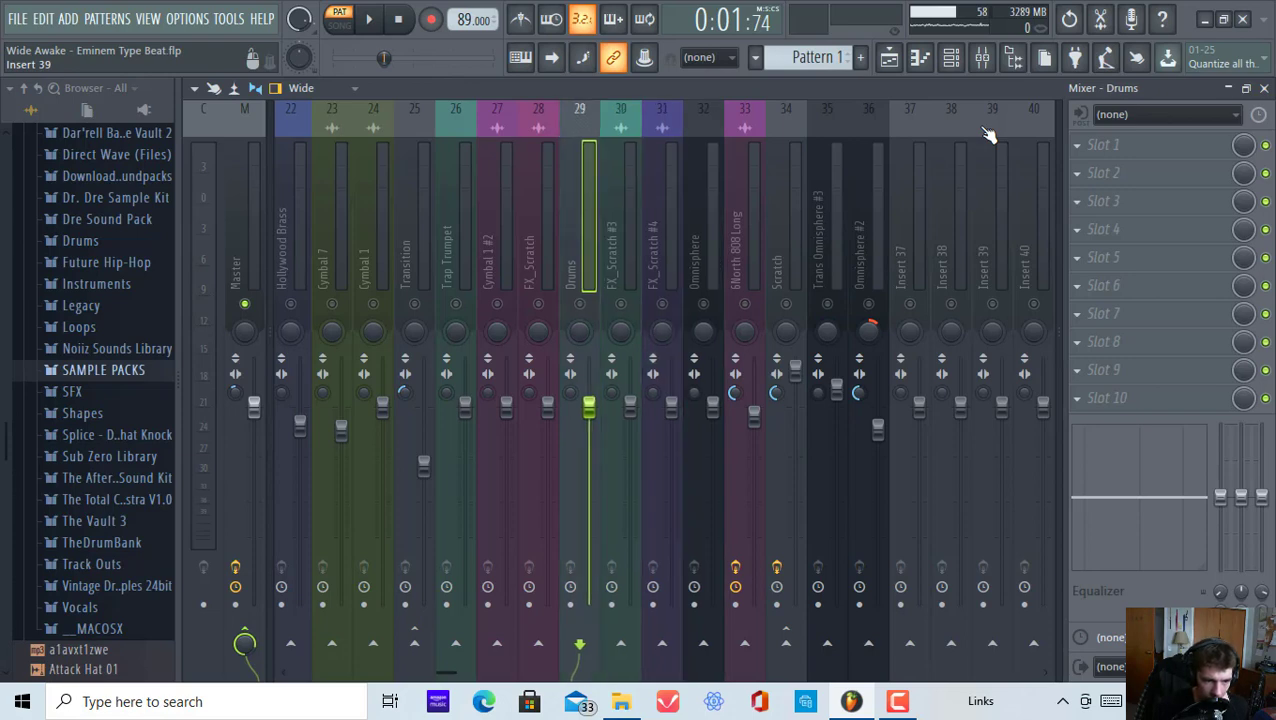
key(alt+Left)
key(alt+Left)
key(alt+Left)
key(alt+Left)
key(alt+Left)
key(alt+Left)
key(alt+Left)
key(alt+Left)
key(alt+Left)
key(alt+Left)
key(alt+Left)
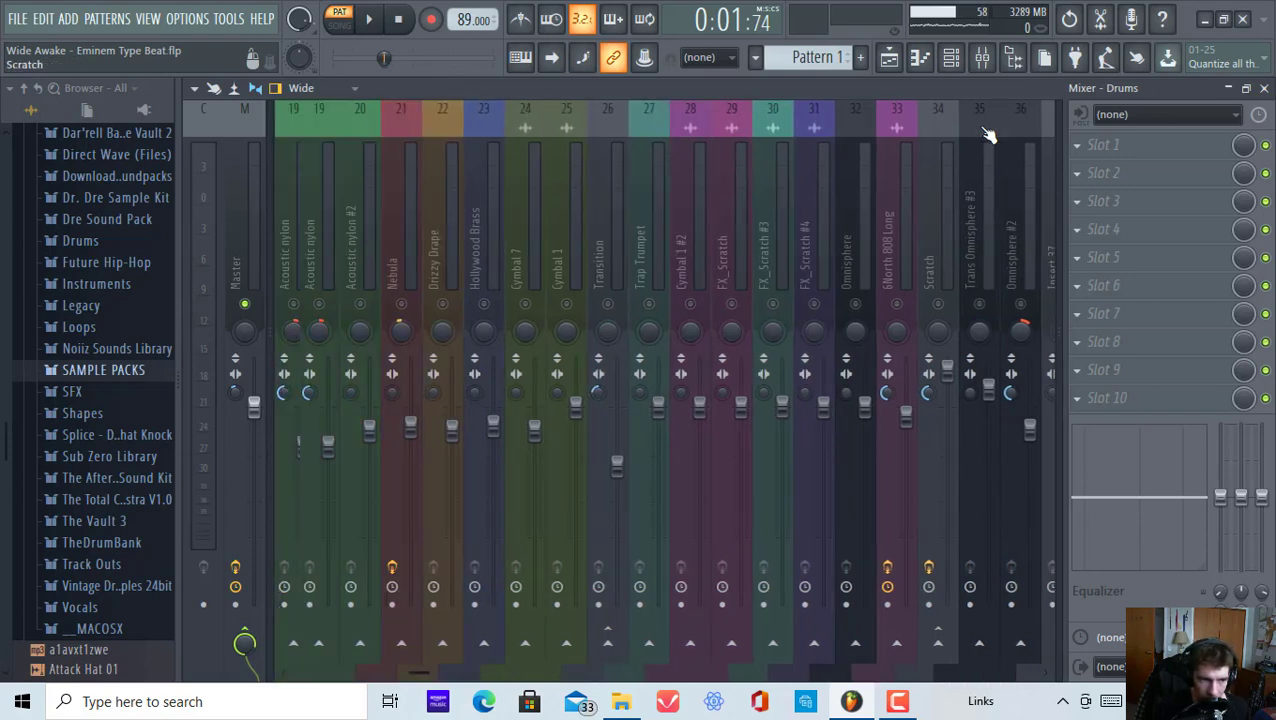
key(alt+Left)
key(alt+Left)
key(alt+Left)
key(alt+Left)
key(alt+Left)
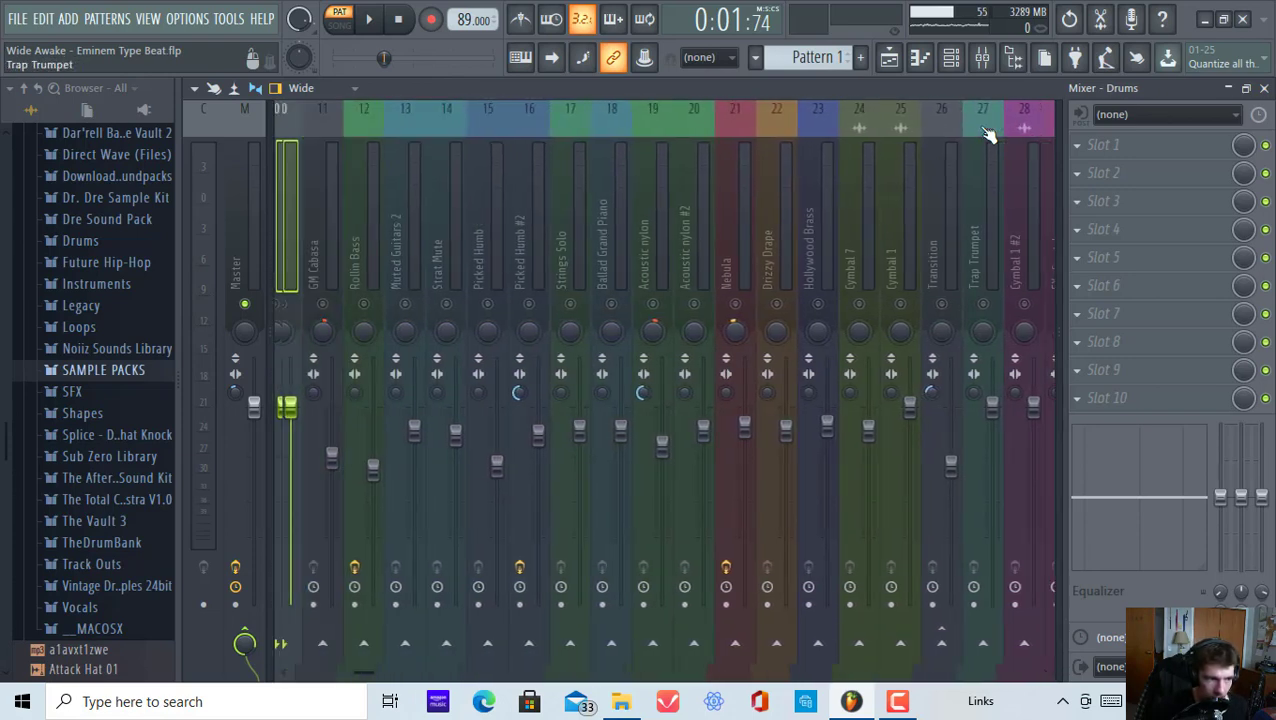
key(alt+Right)
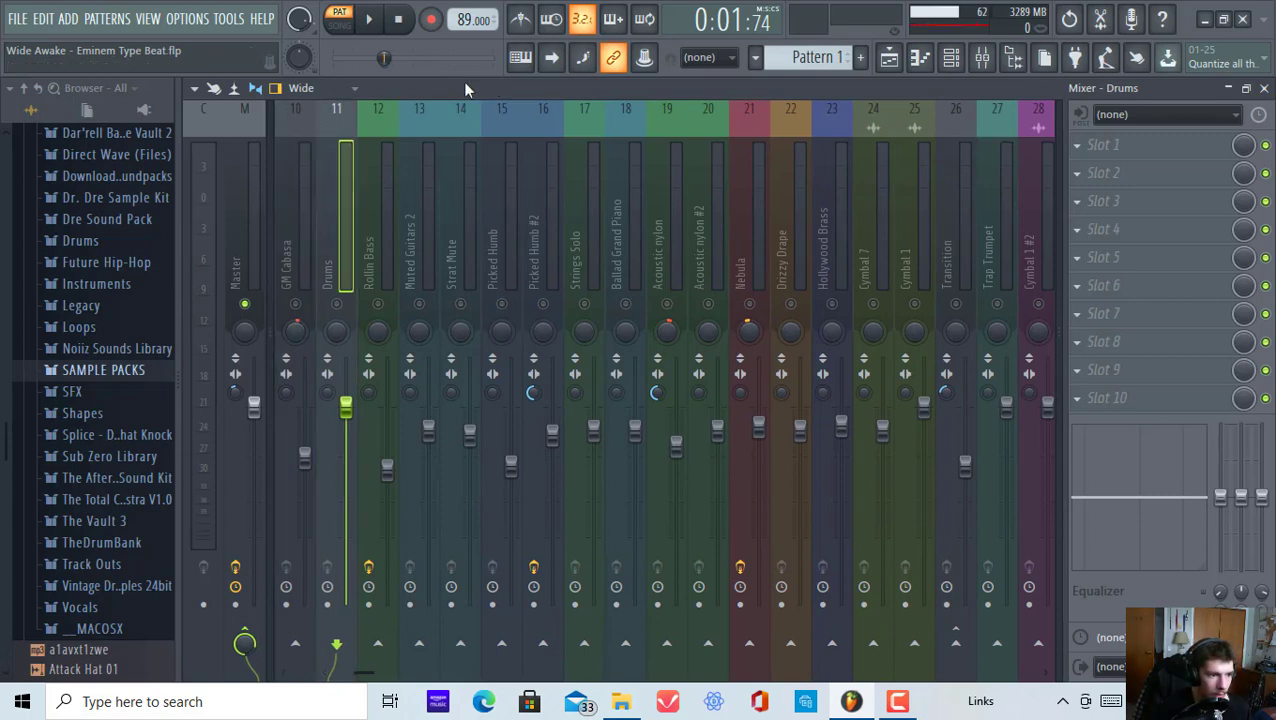
Step: Select all drum tracks from Kick to GM Cabasa and route them to the Drums track only
scroll(400, 230, up, 9)
drag(670, 266, 300, 300)
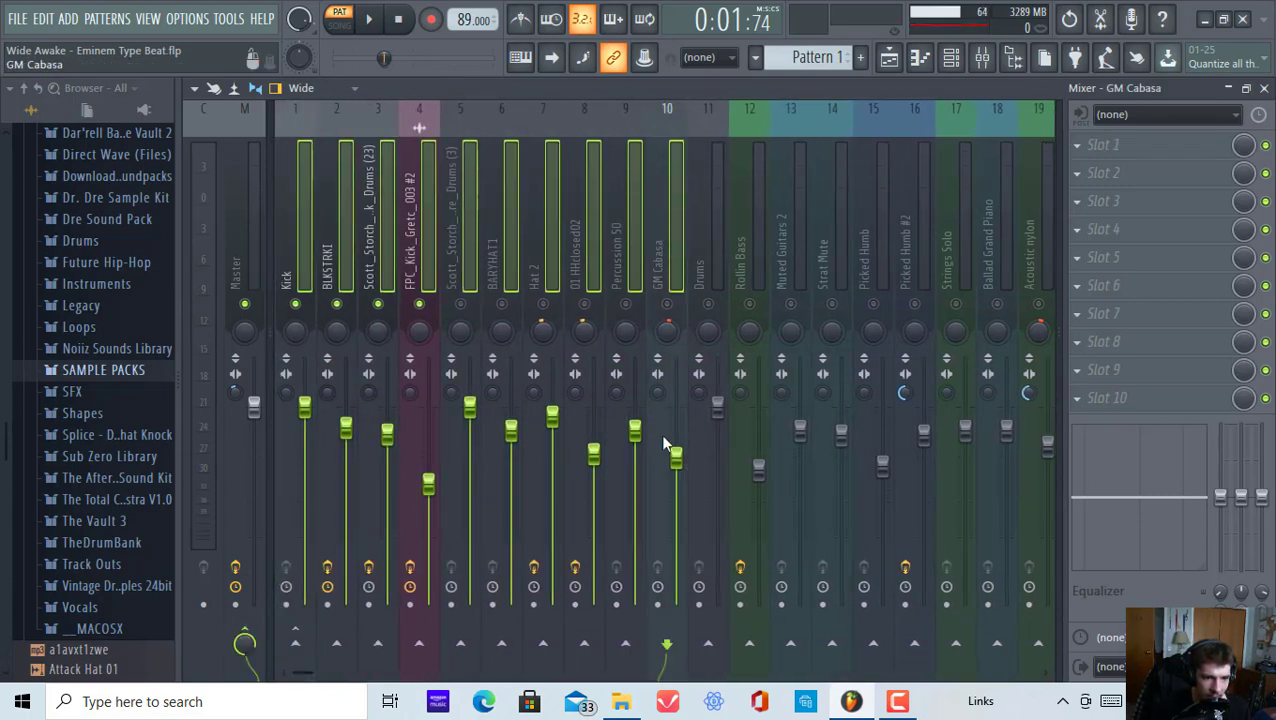
right_click(707, 645)
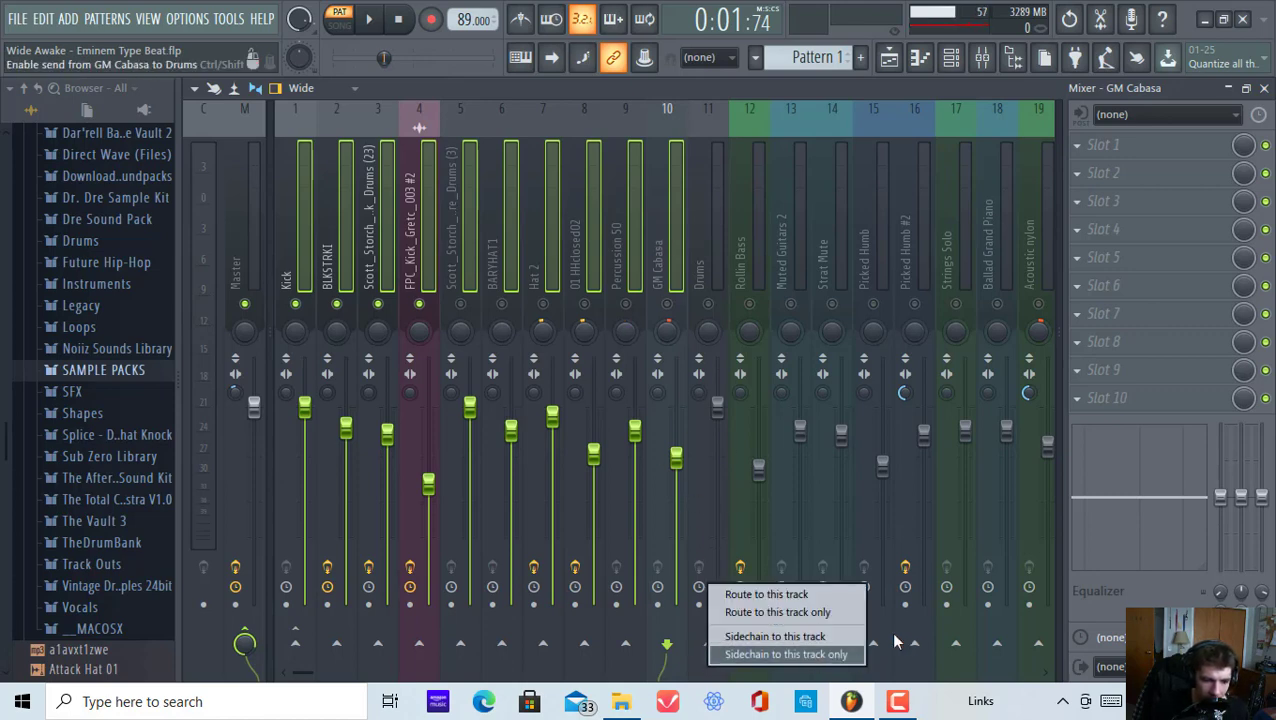
click(844, 617)
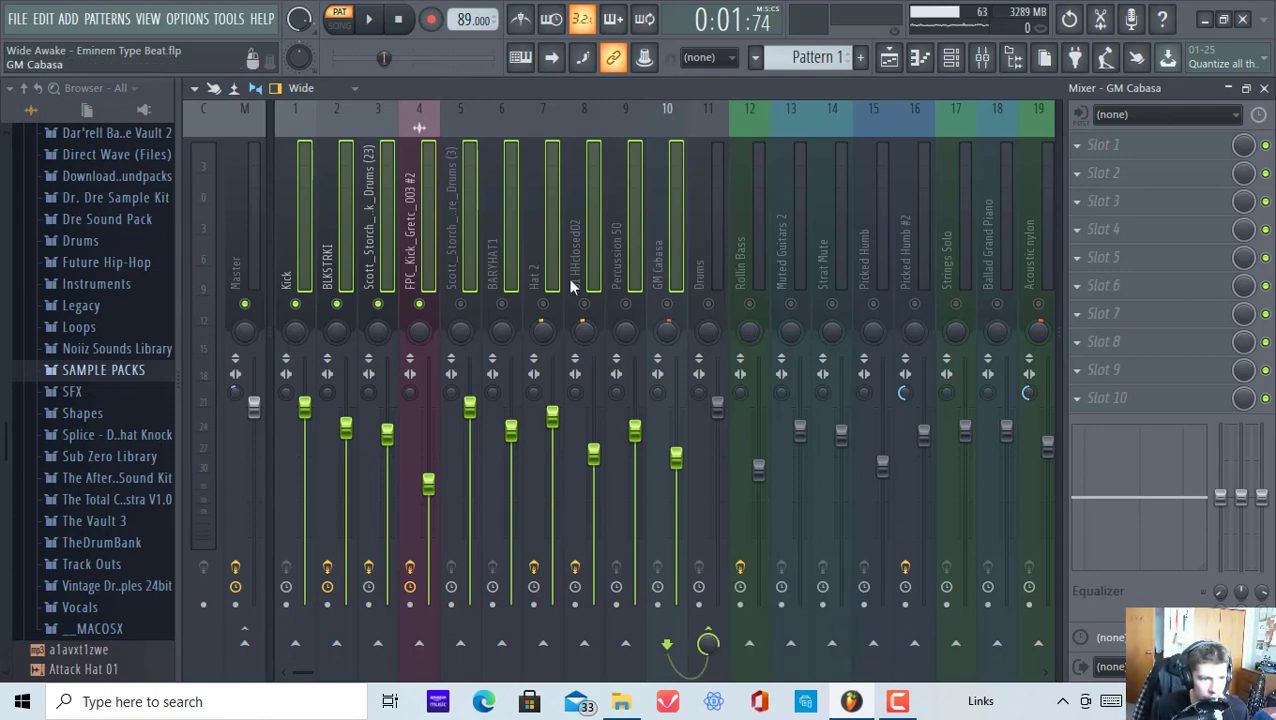
Step: Clear the kick solo, leave only the tracks from Kick through Drums enabled, and play the pattern
click(465, 309)
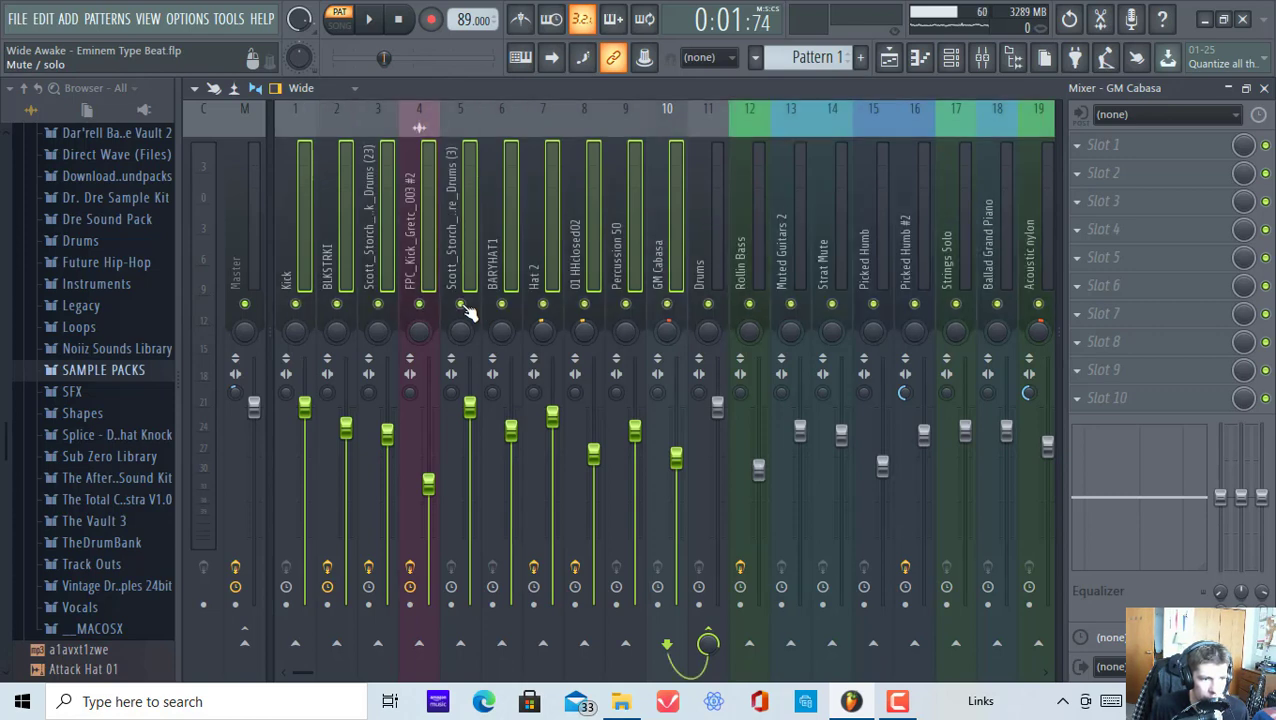
drag(706, 310, 290, 311)
click(368, 19)
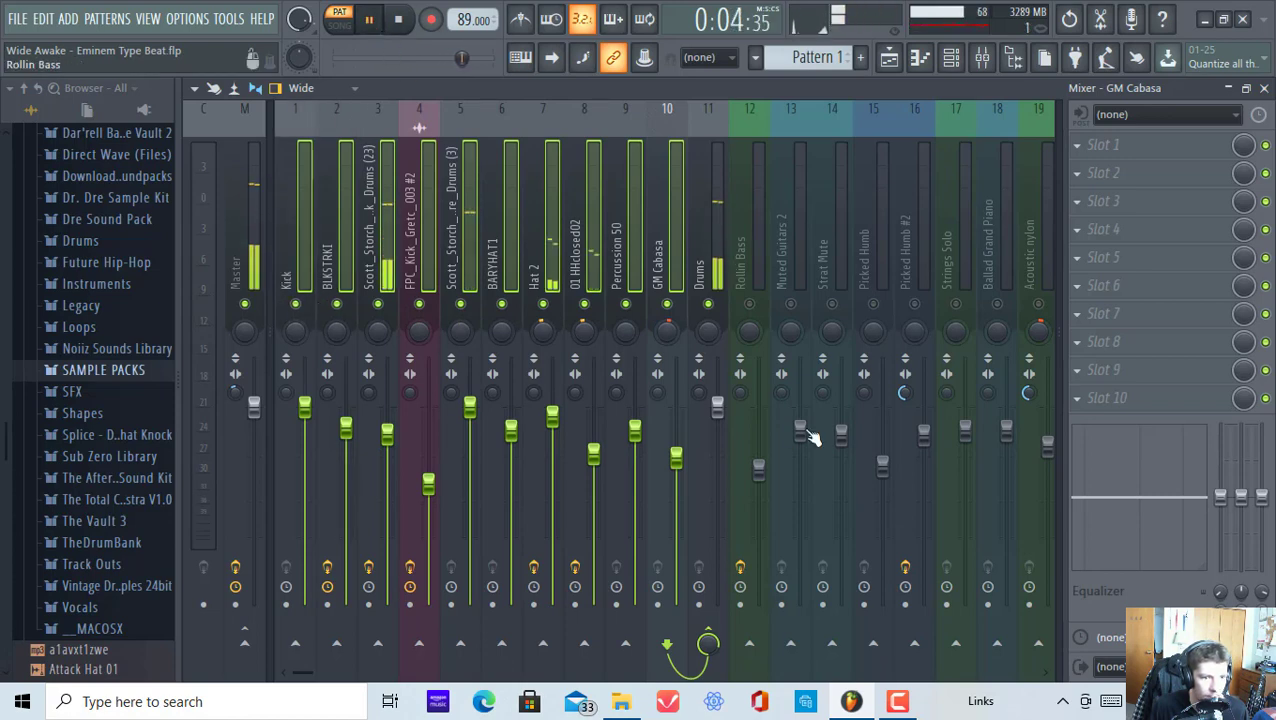
Step: Lower the Drums track's volume to about -17.2 dB during playback, pause, and raise the fader back up level with Hat 2
click(717, 408)
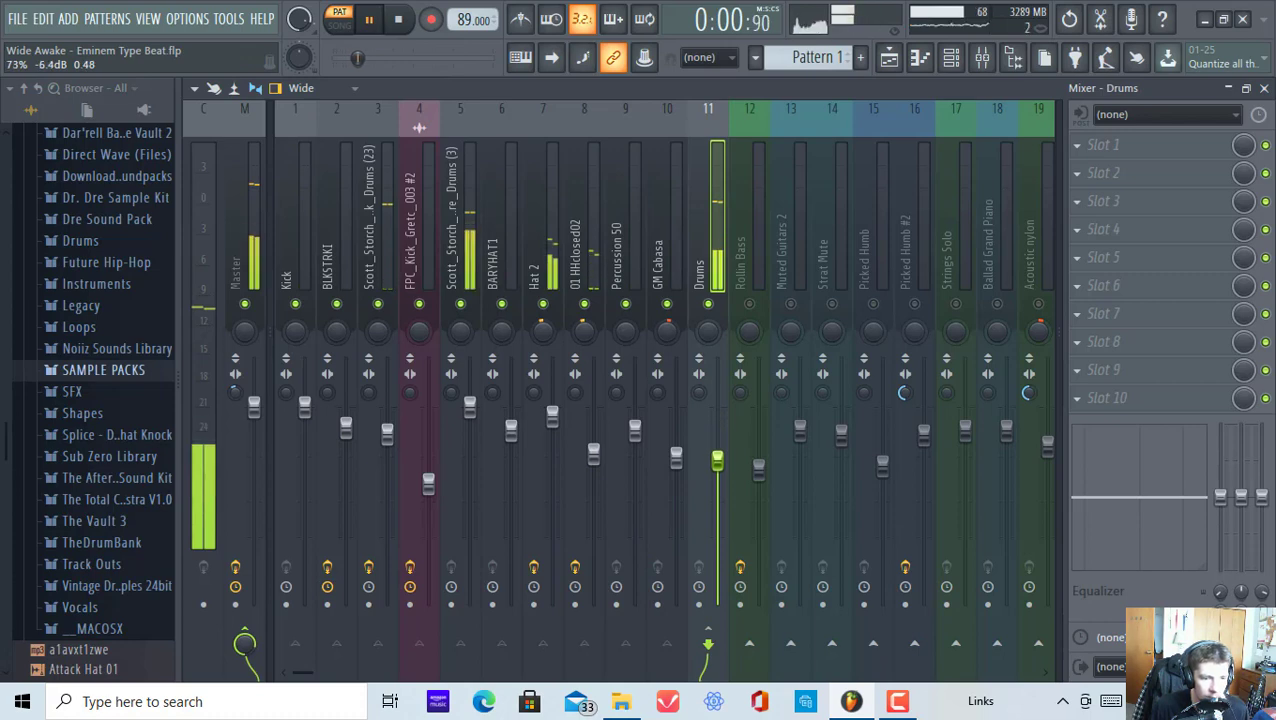
drag(717, 408, 717, 533)
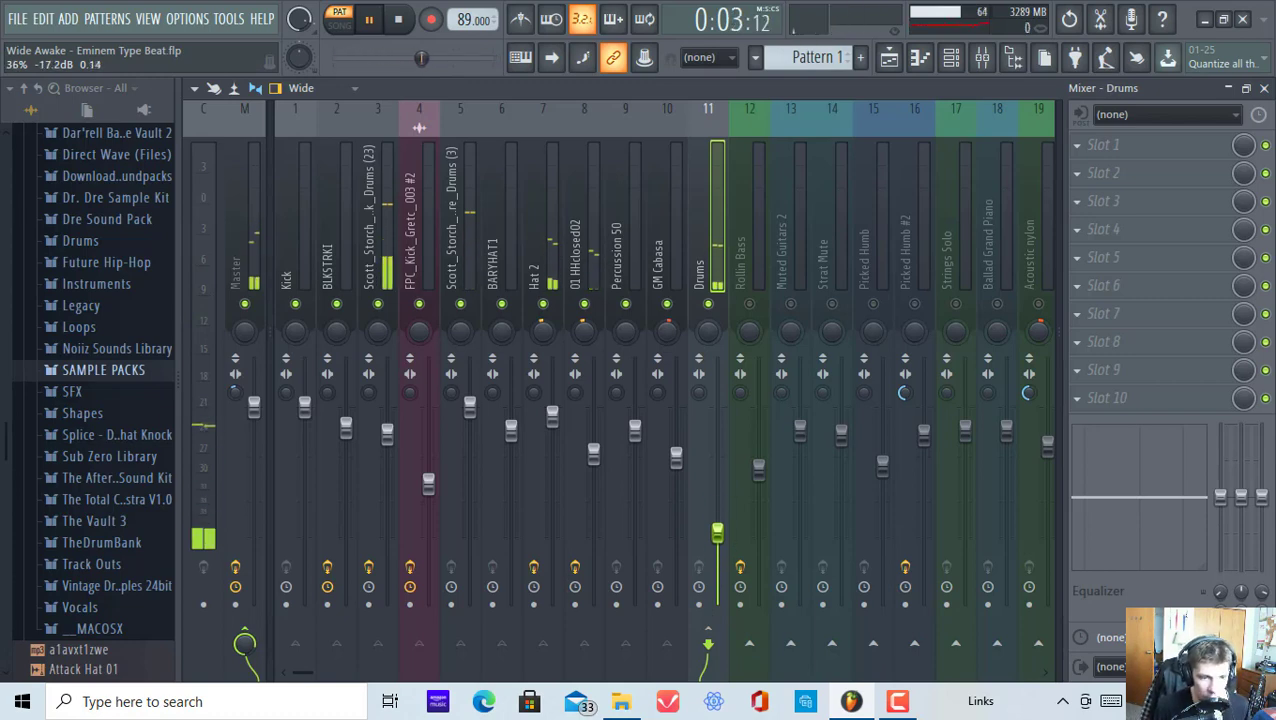
click(370, 24)
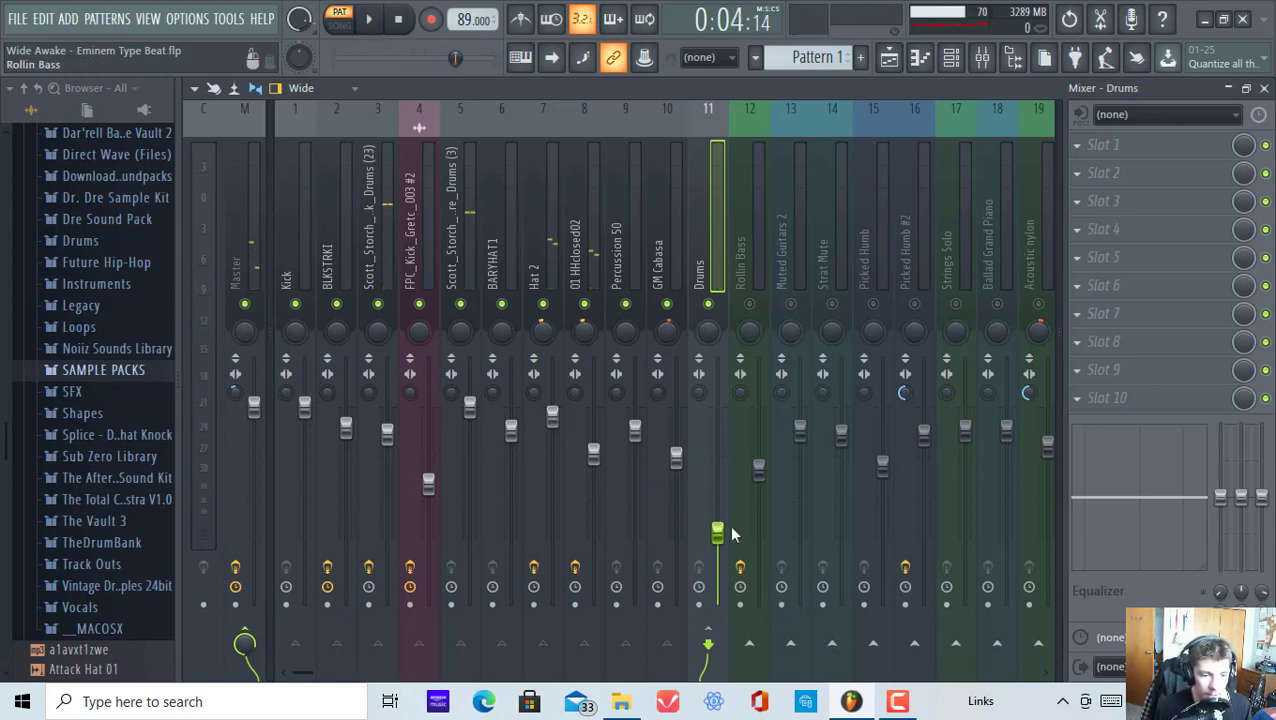
drag(717, 530, 717, 414)
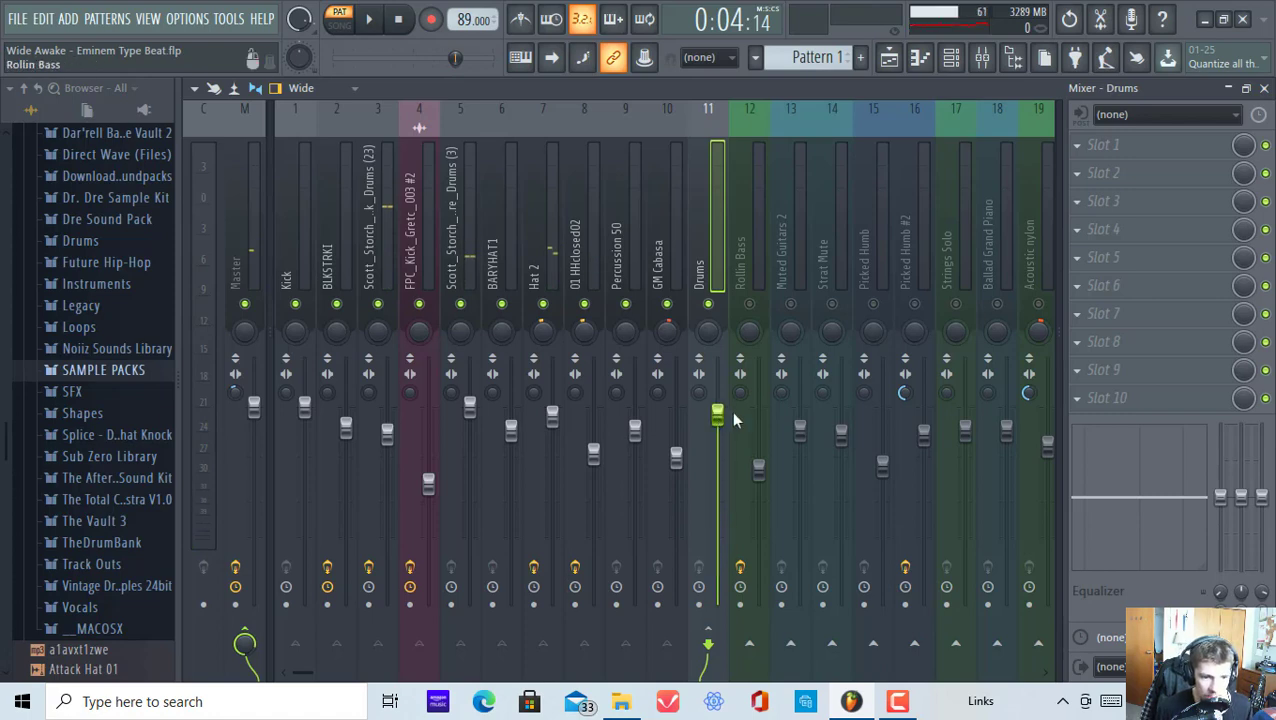
Step: View the volume automation options for the Drums track and the effect plugins available for its slot 1
right_click(734, 417)
right_click(717, 417)
click(721, 333)
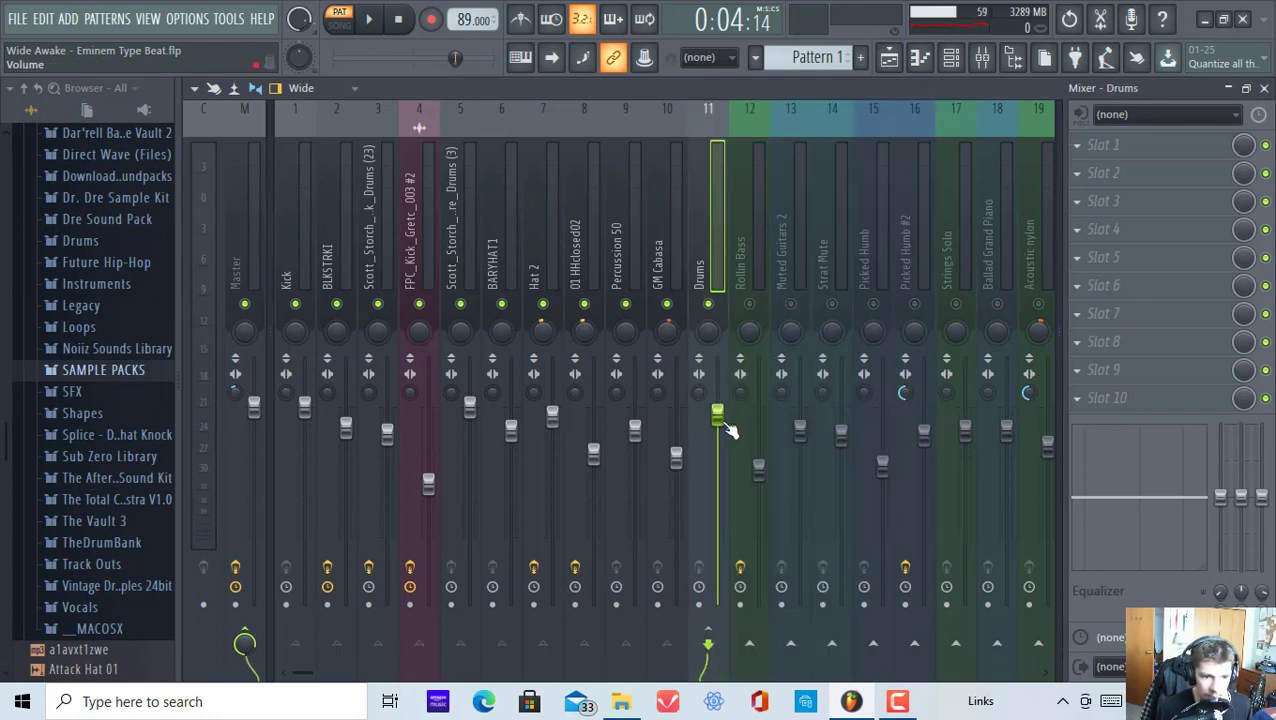
right_click(719, 424)
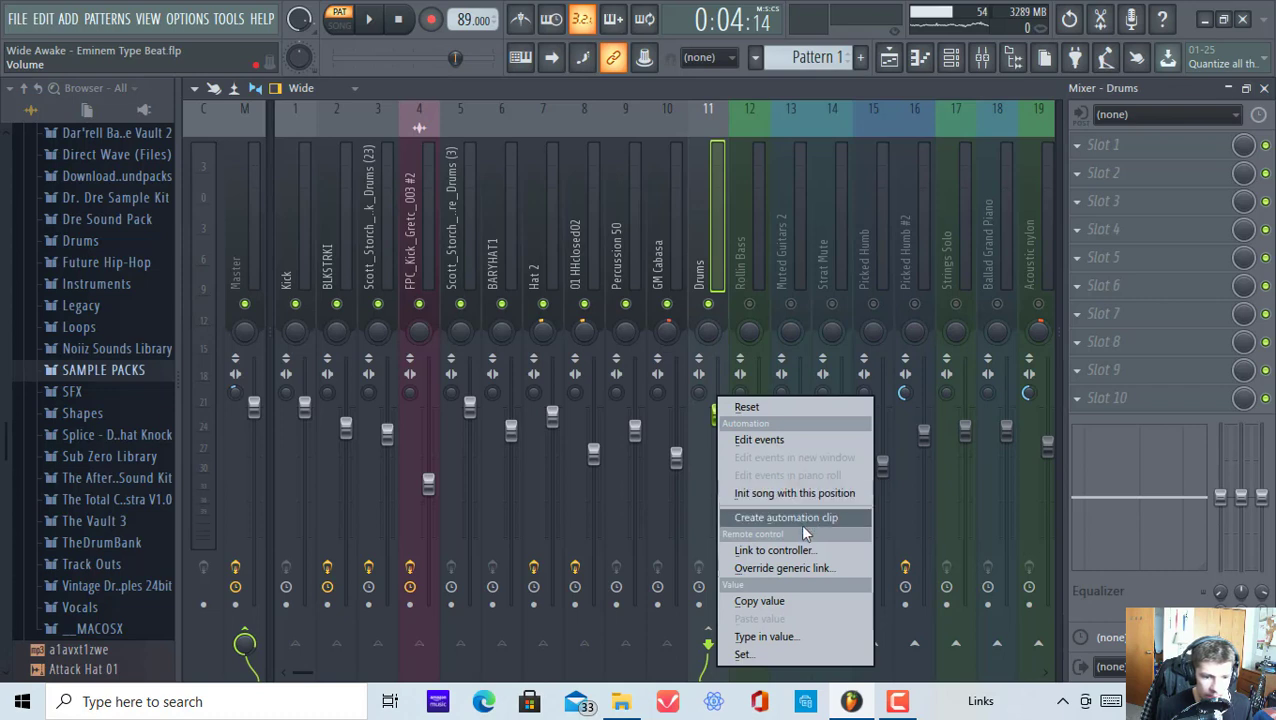
click(725, 250)
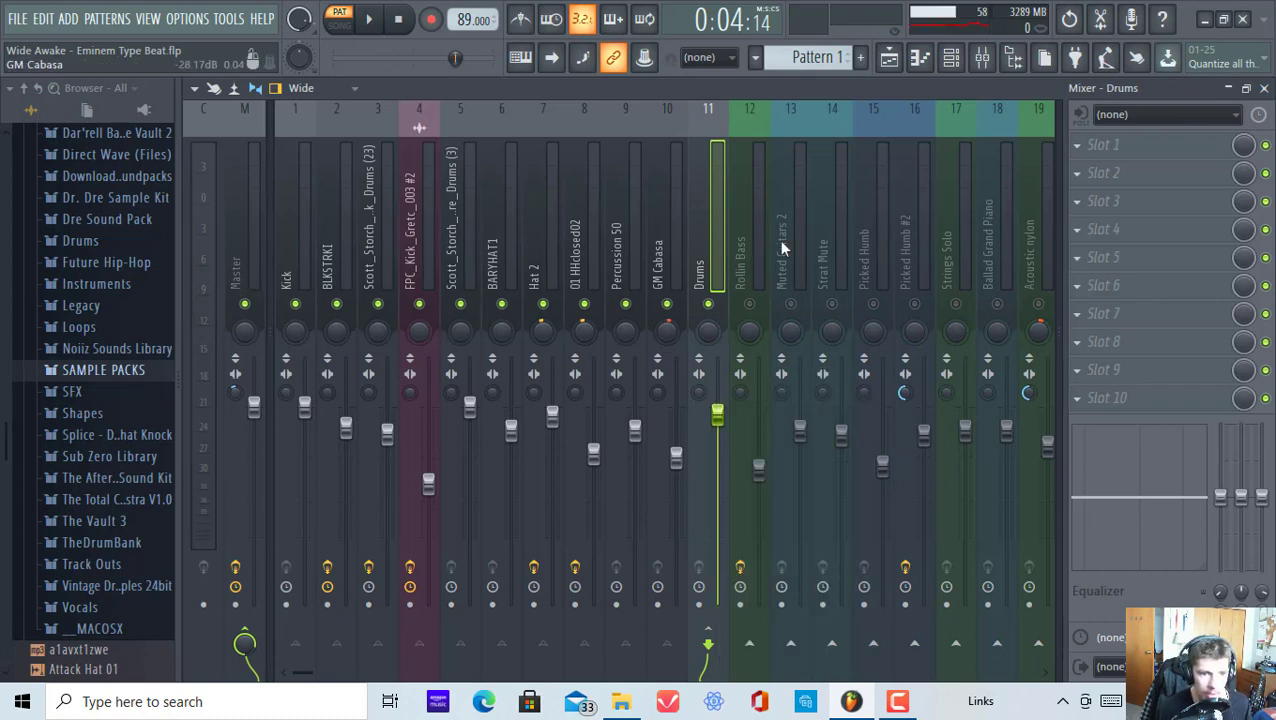
click(1098, 152)
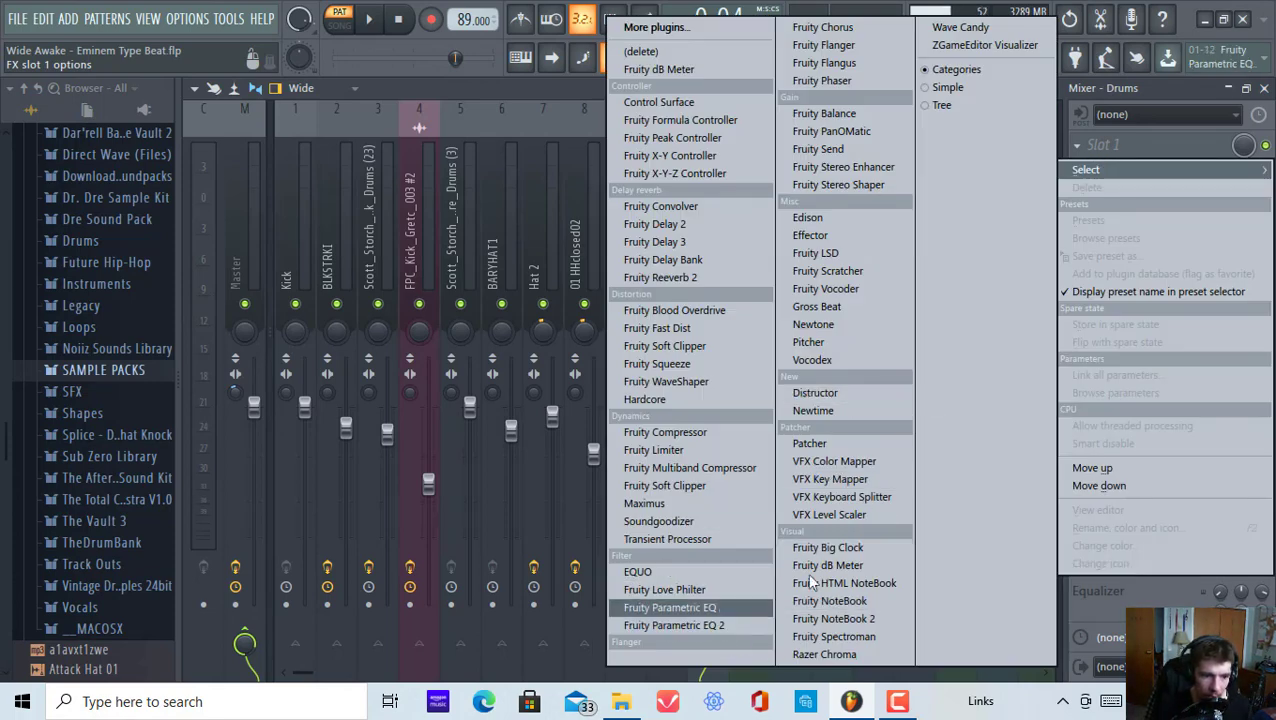
click(540, 217)
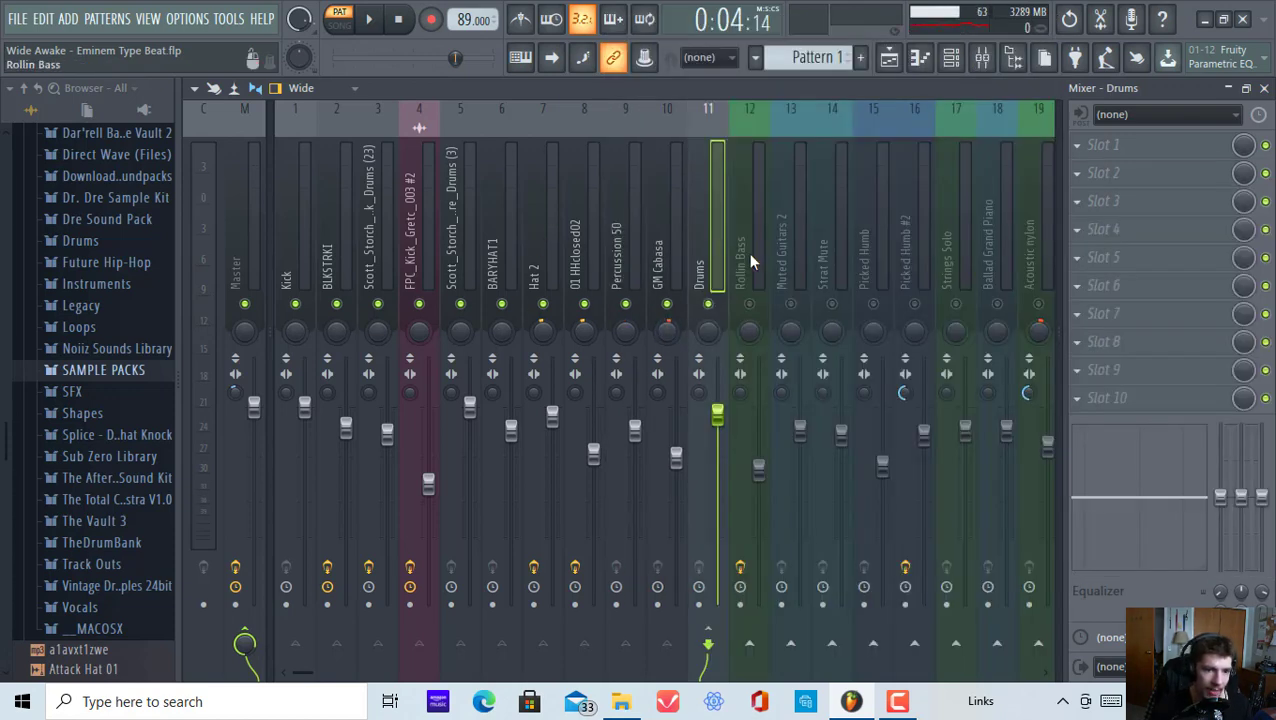
Step: Go back through the tracks from Rollin Bass to Kick and the Master, checking their routing and effects
drag(748, 252, 177, 265)
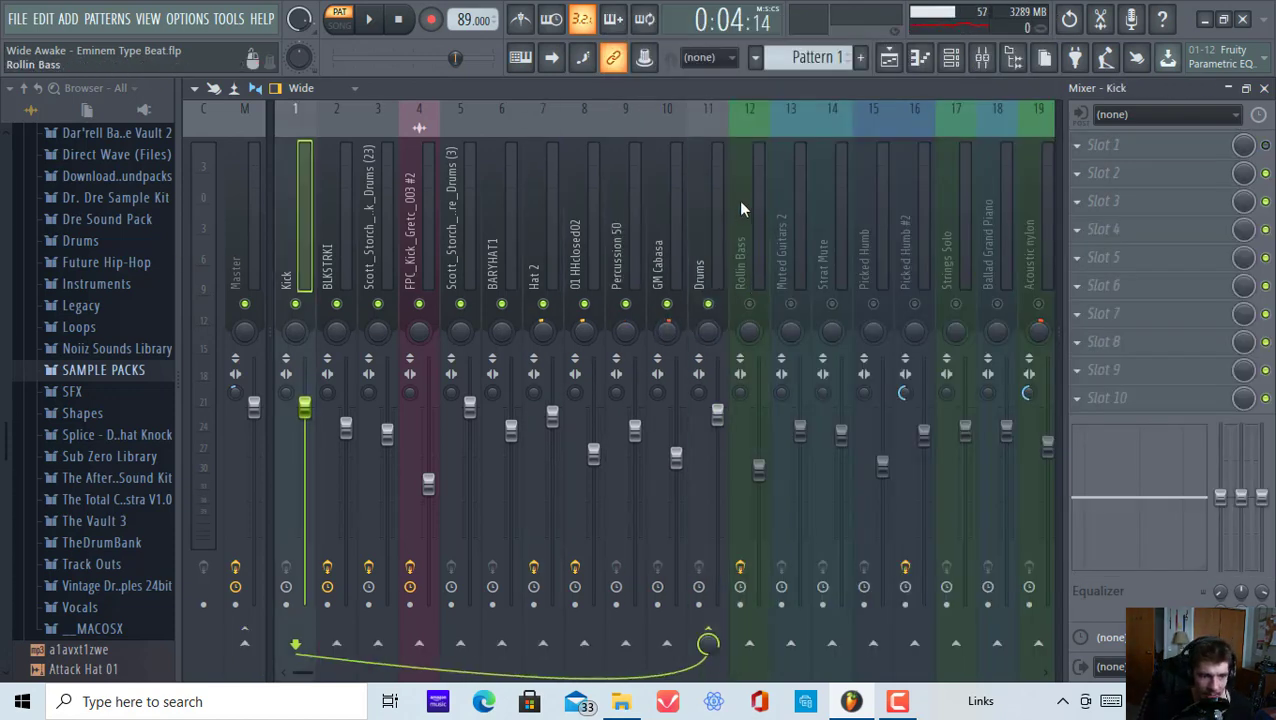
drag(740, 208, 248, 268)
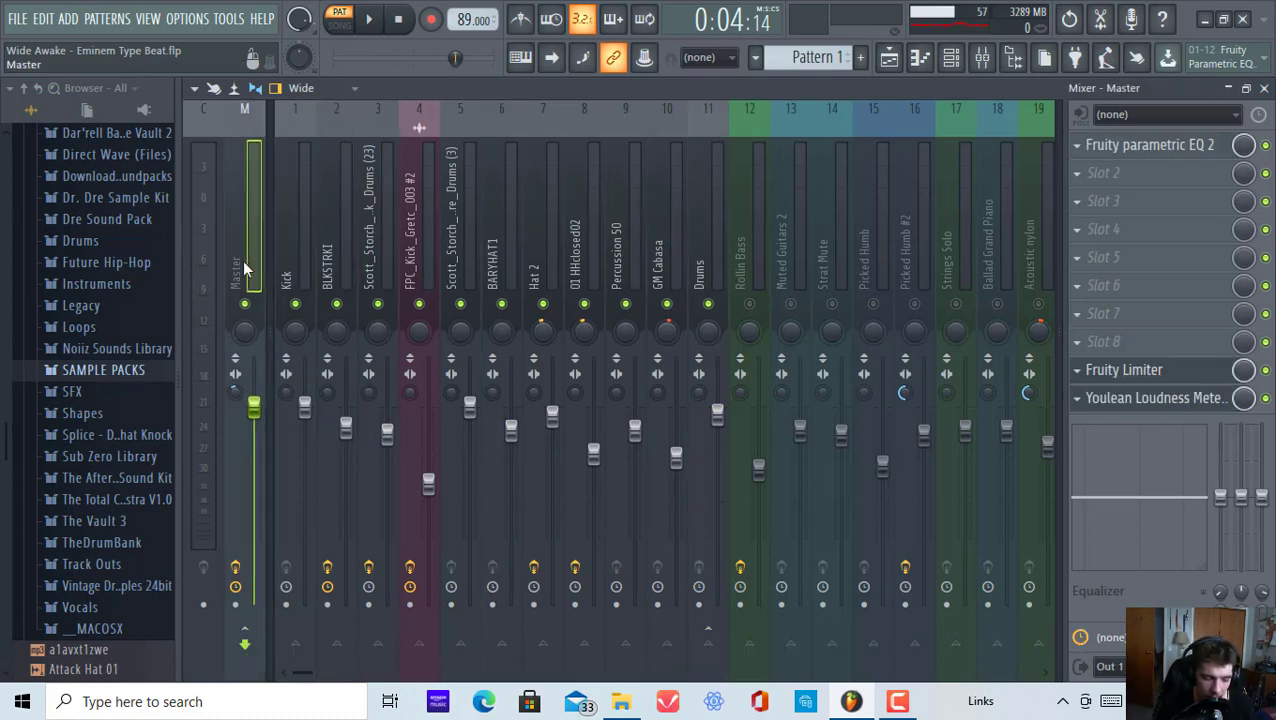